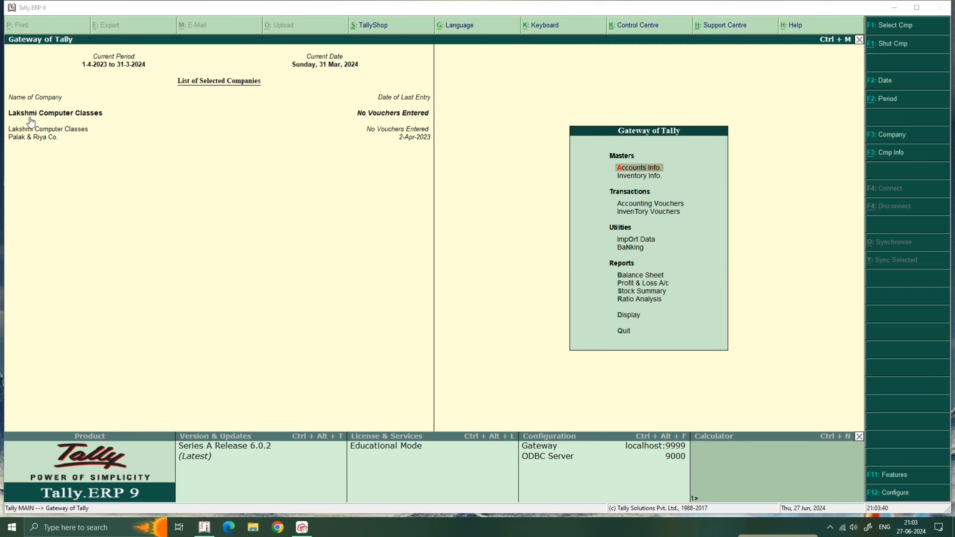
Open the Ledgers menu under Accounts Info.
click(10, 112)
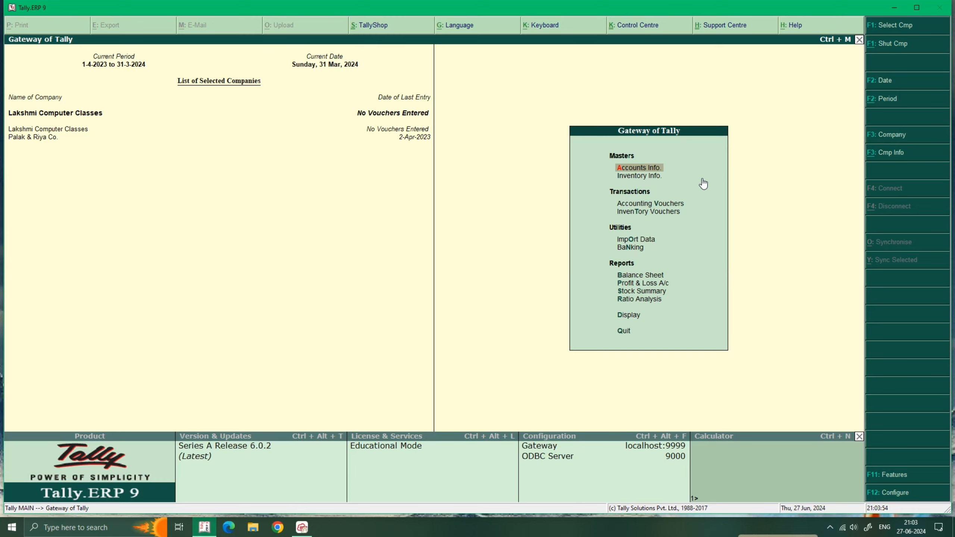
key(Down)
key(Up)
key(Return)
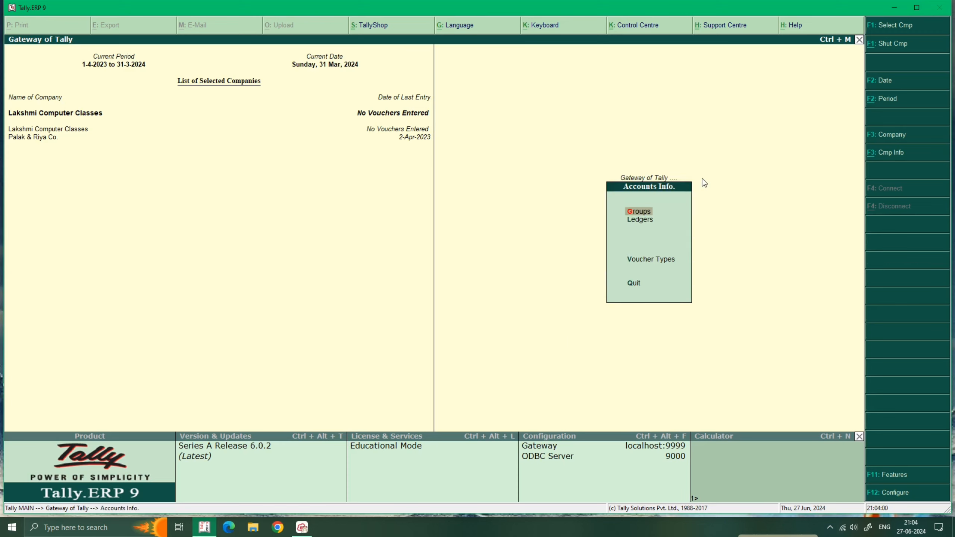
key(Down)
key(Return)
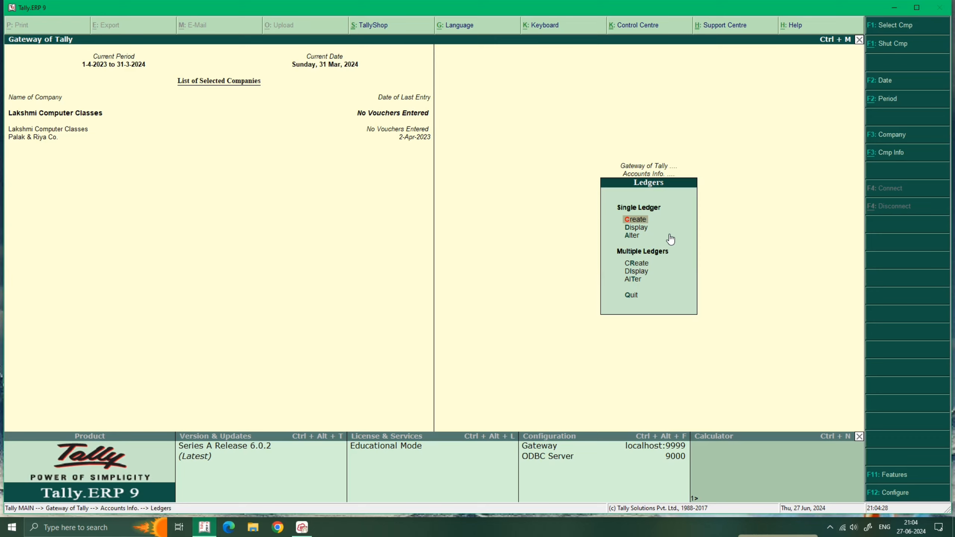
Review the existing ledgers Cash and Profit & Loss A/c, then return to Create.
key(Down)
key(Down)
key(Return)
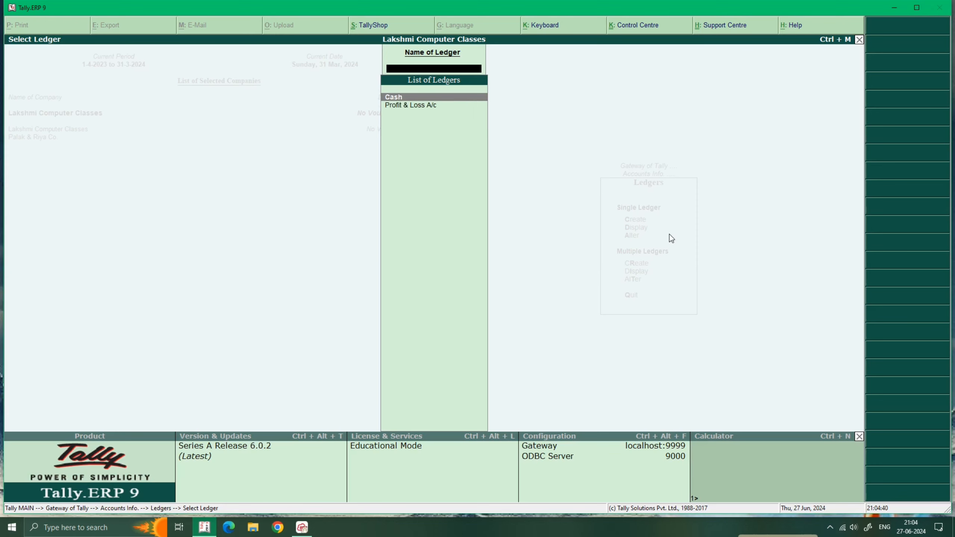
key(Escape)
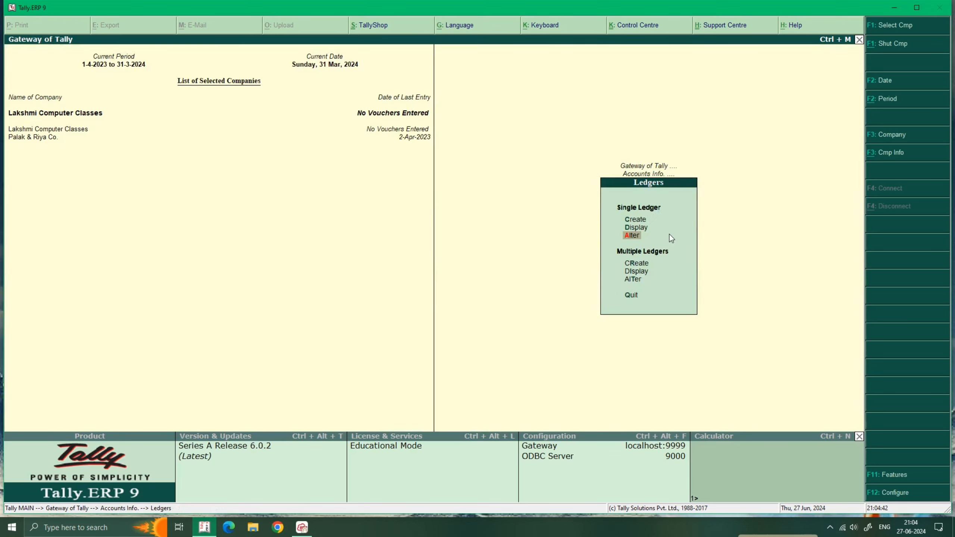
key(Up)
key(Up)
Open a new single ledger form and begin the name Capital.
key(Return)
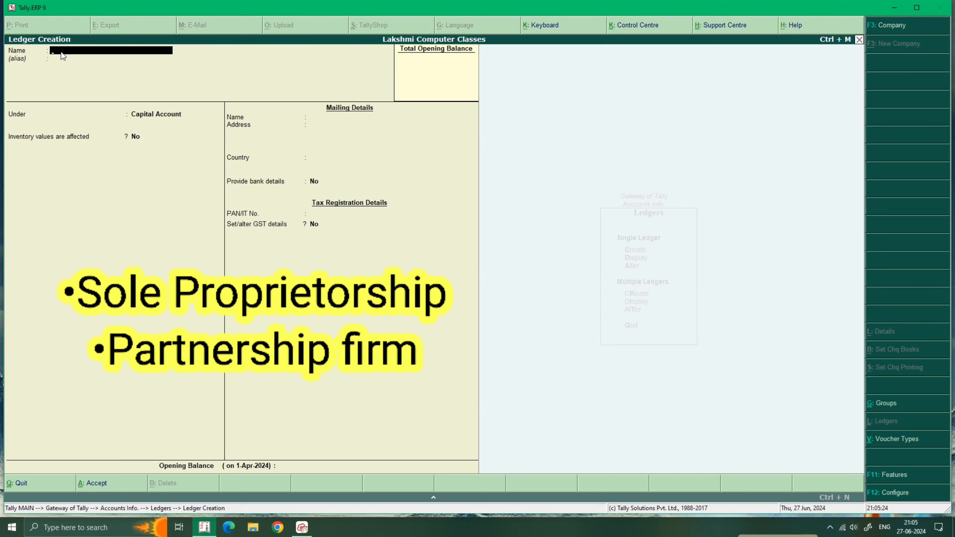
text(Capital)
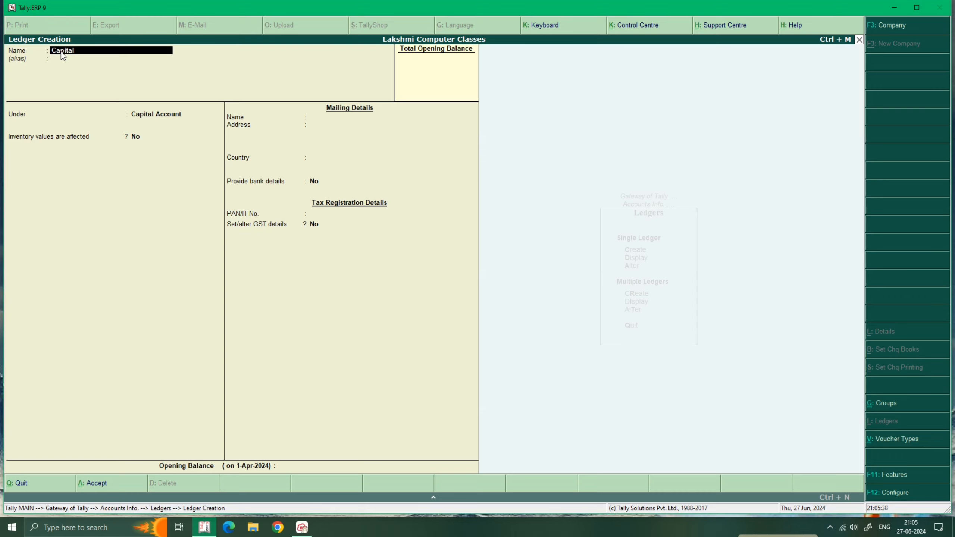
Name the new ledger Capital, after briefly entering Ram As Capital.
key(BackSpace)
key(BackSpace)
key(BackSpace)
key(BackSpace)
key(BackSpace)
text(Ram As Cap)
key(Return)
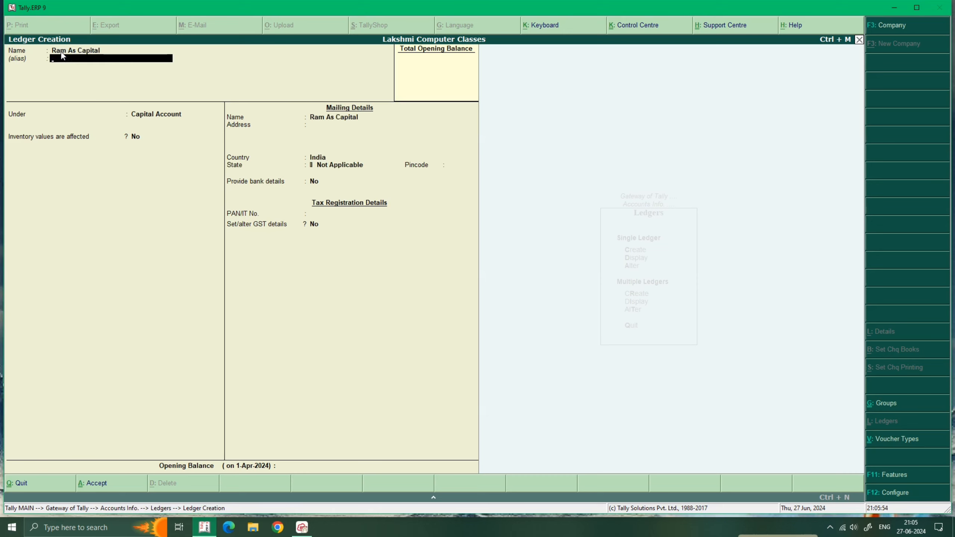
key(Return)
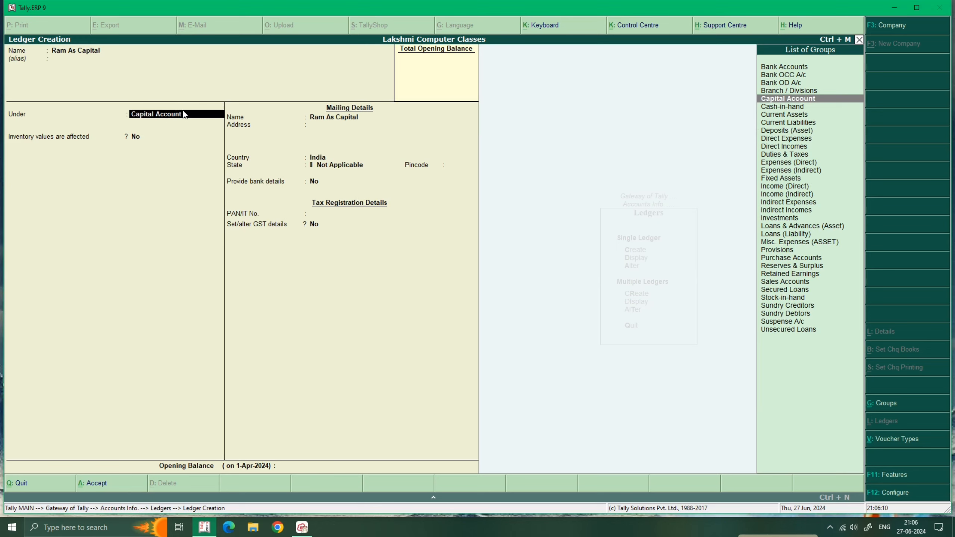
key(BackSpace)
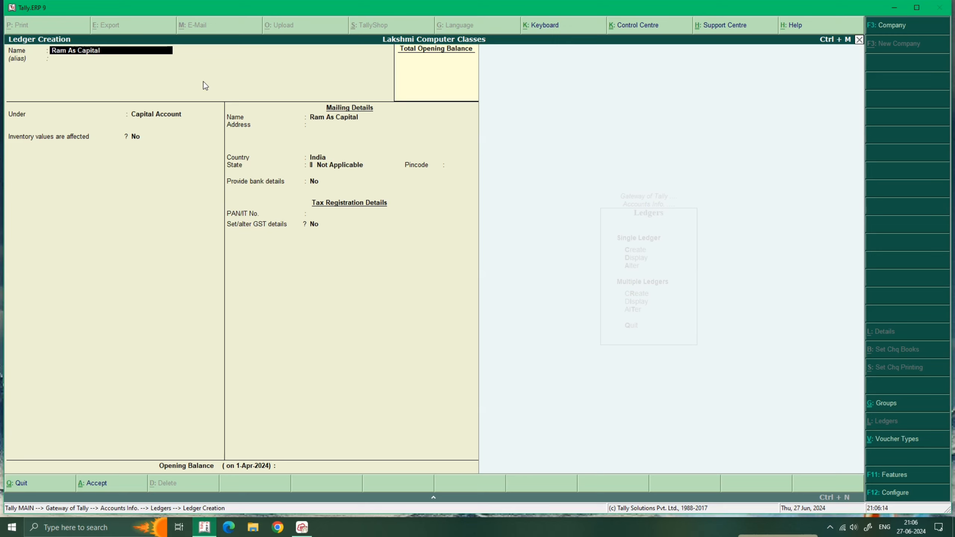
text(Ca)
key(Return)
key(Return)
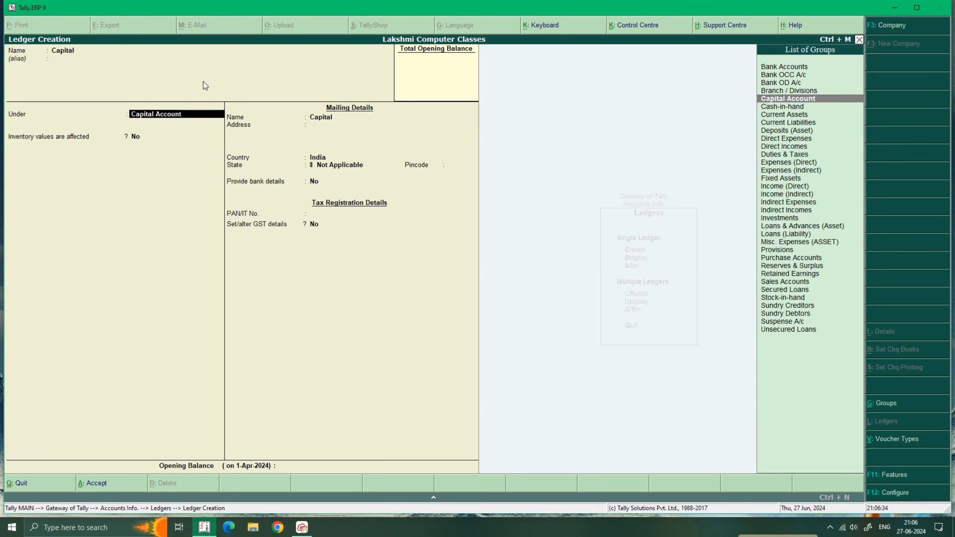
Group the Capital ledger under Capital Account with inventory values unaffected.
key(BackSpace)
text(Cap)
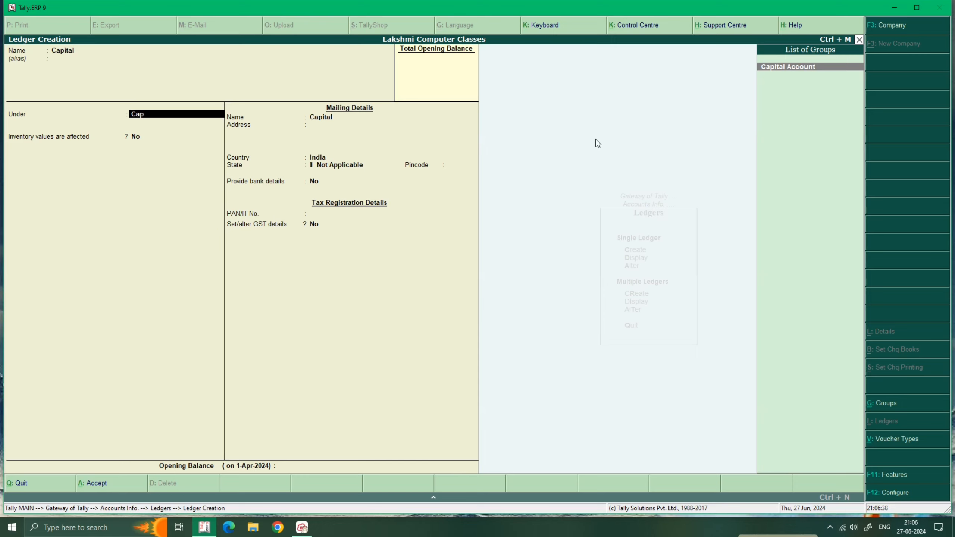
key(Return)
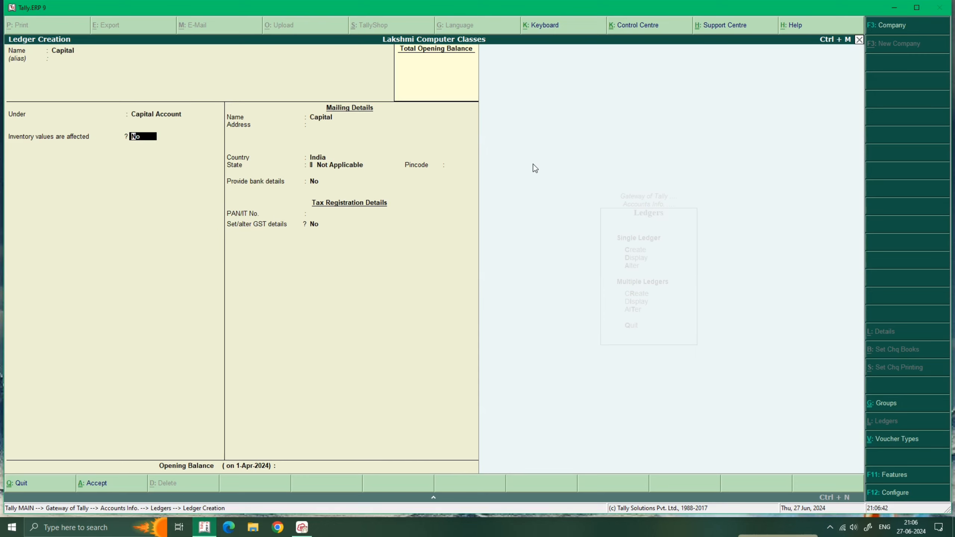
key(Return)
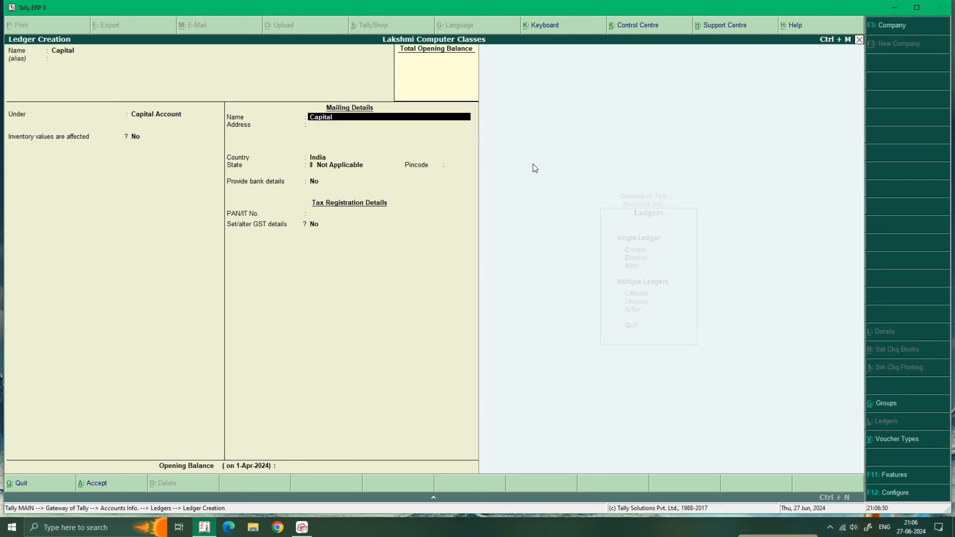
Enter the proprietor's name as mailing name and a one-line street address.
key(BackSpace)
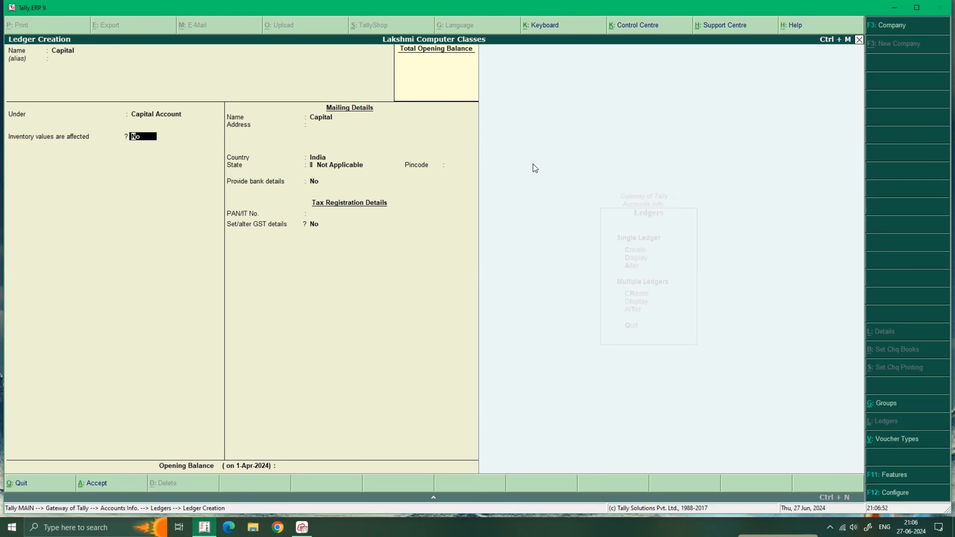
key(Return)
text(Ajay)
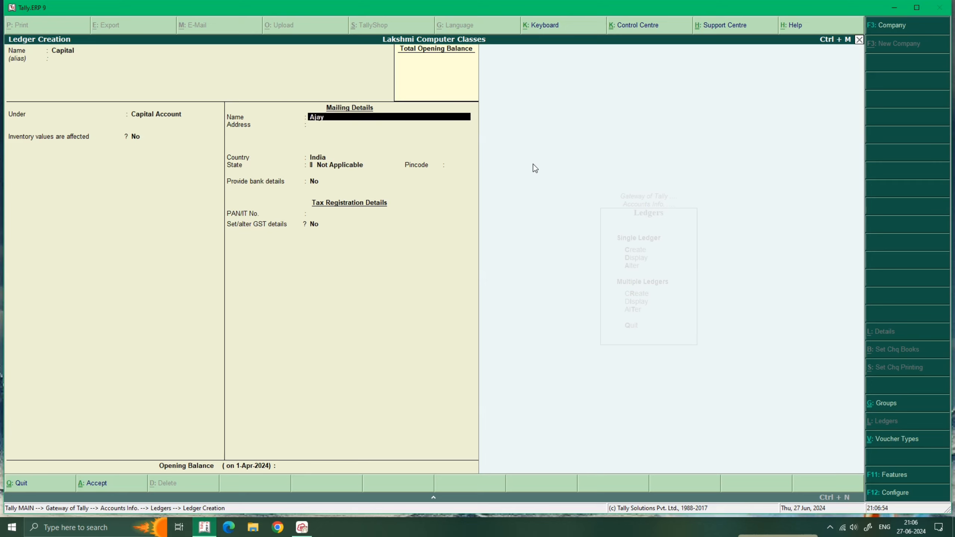
key(Return)
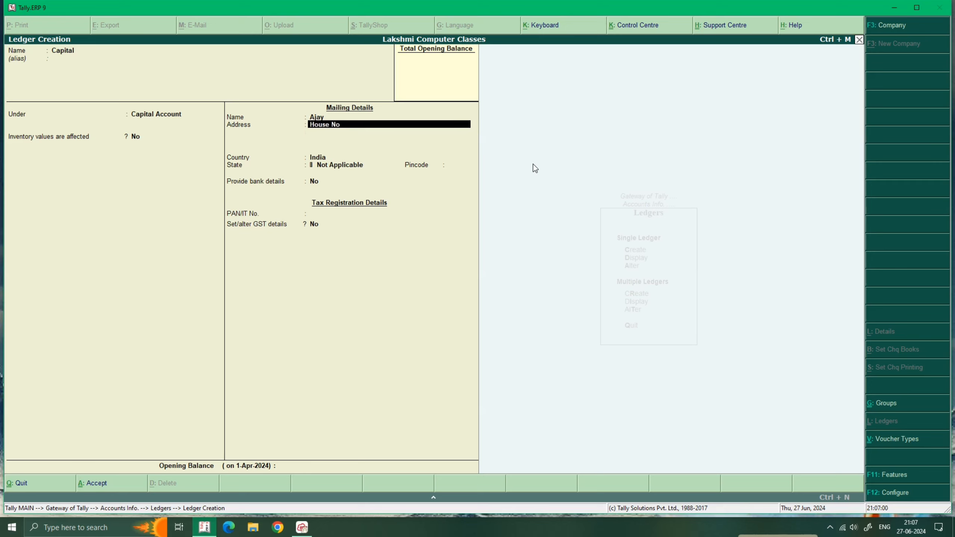
key(Return)
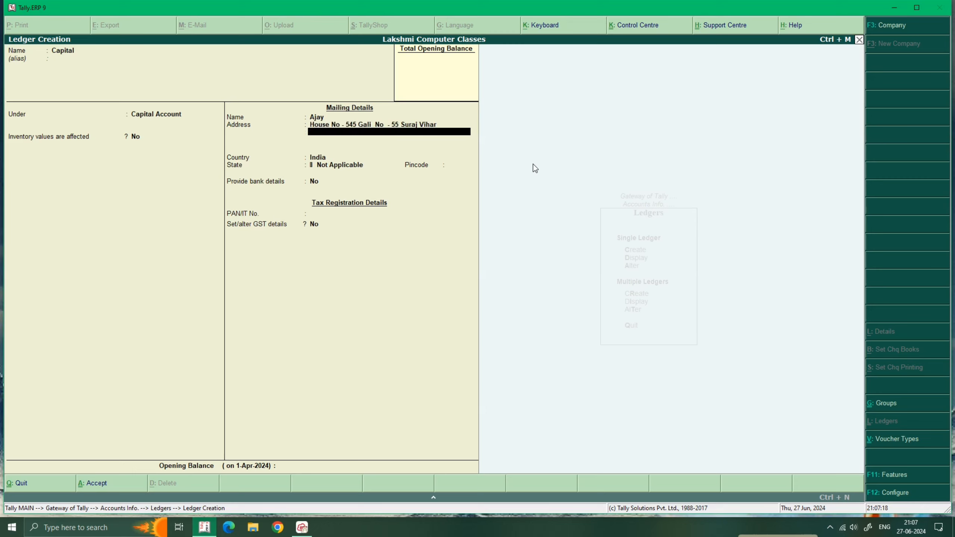
key(Return)
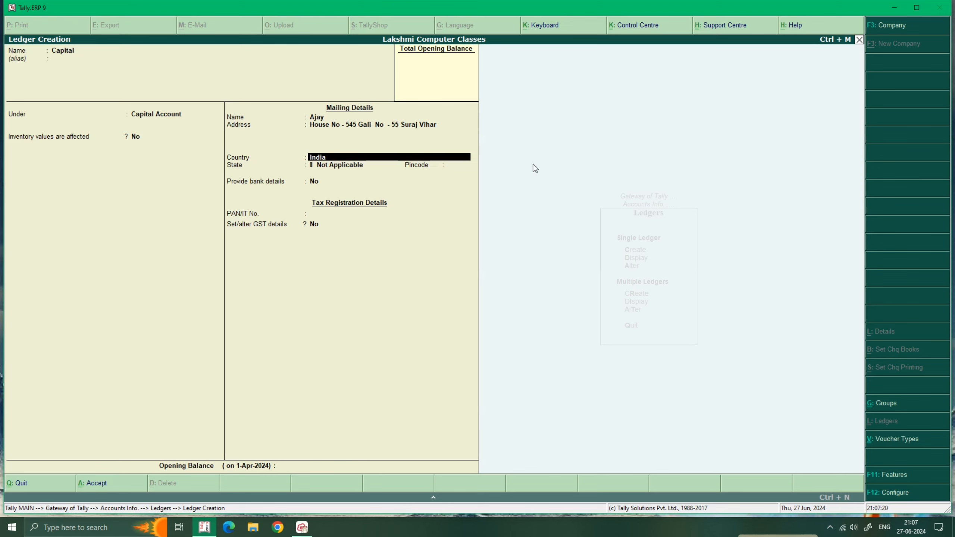
Keep country India, set state to Delhi and enter the pincode.
key(Return)
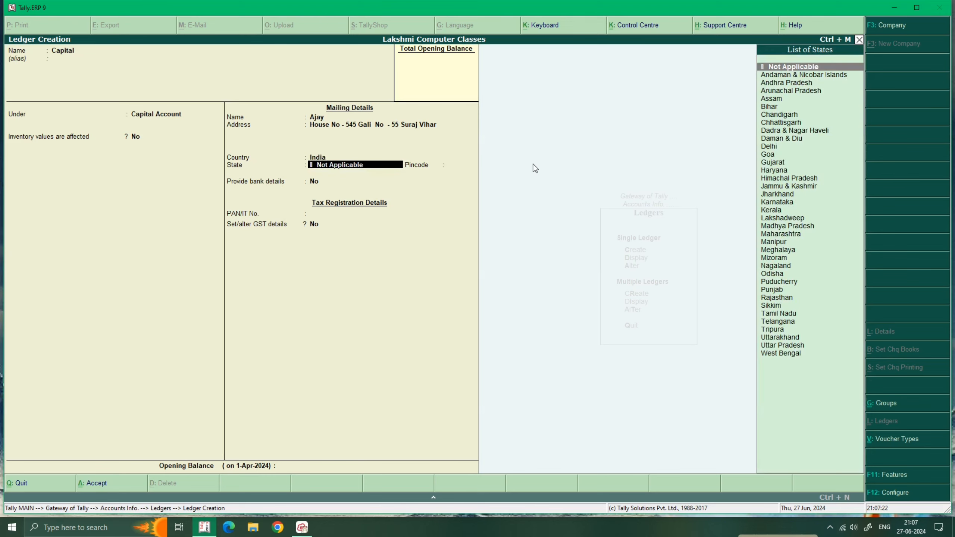
text(de)
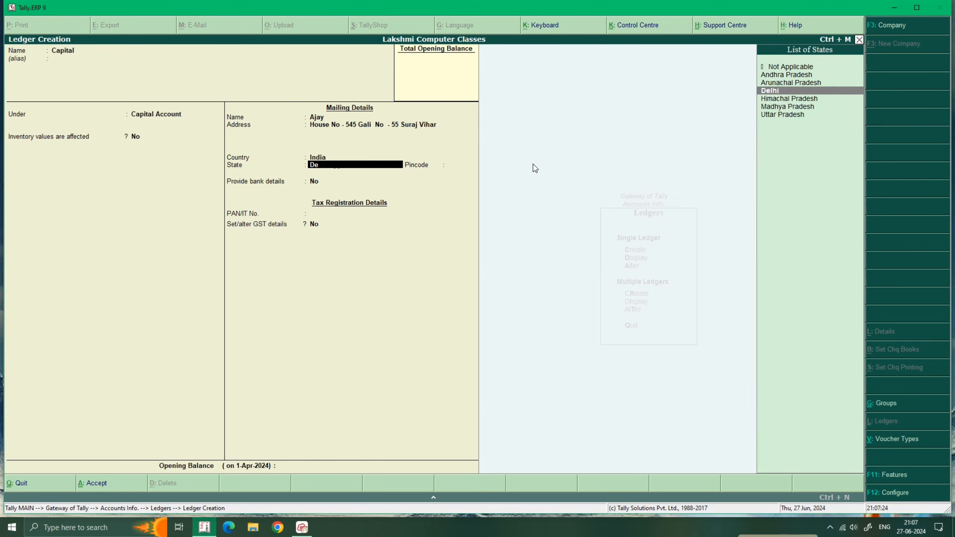
key(Return)
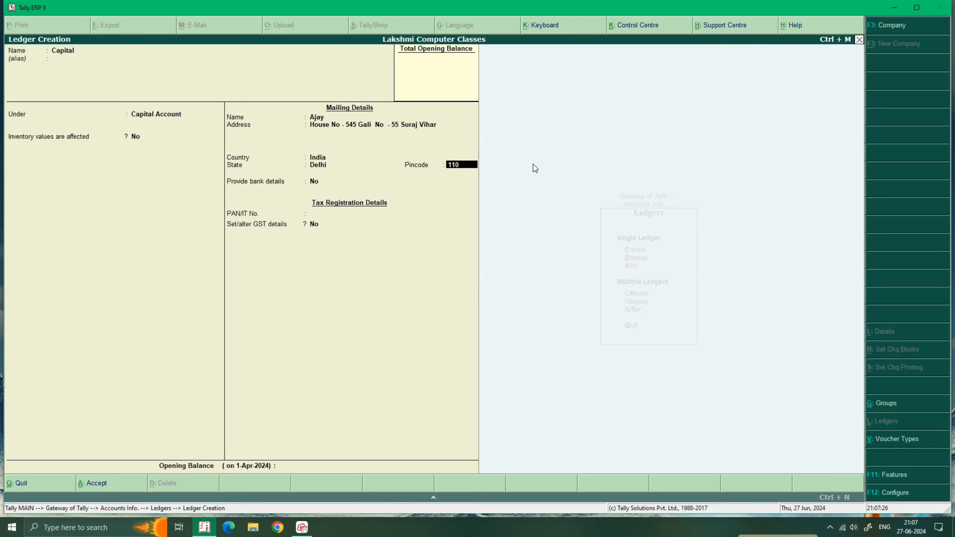
text(110033)
key(Return)
Set bank details to No, leave PAN blank and keep GST details No.
text(y)
key(Return)
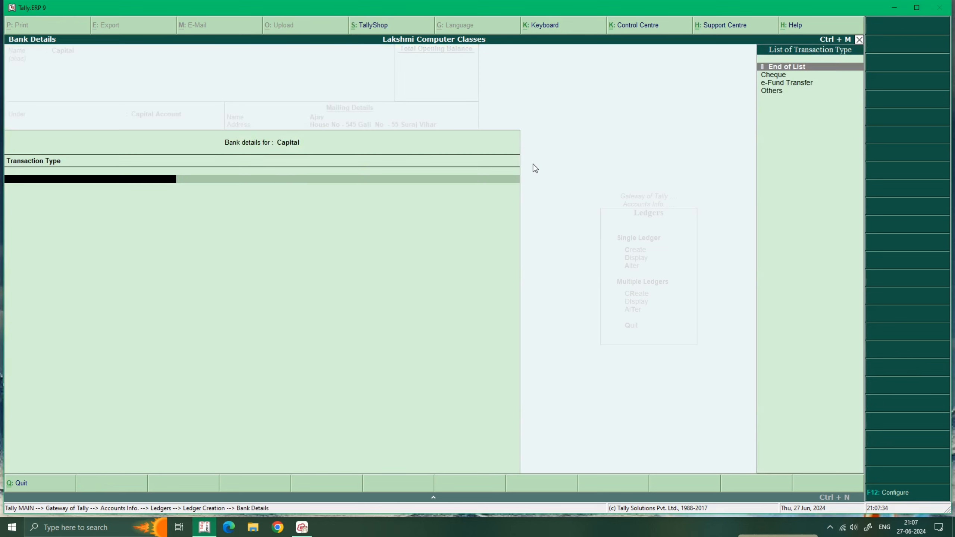
key(Down)
key(Down)
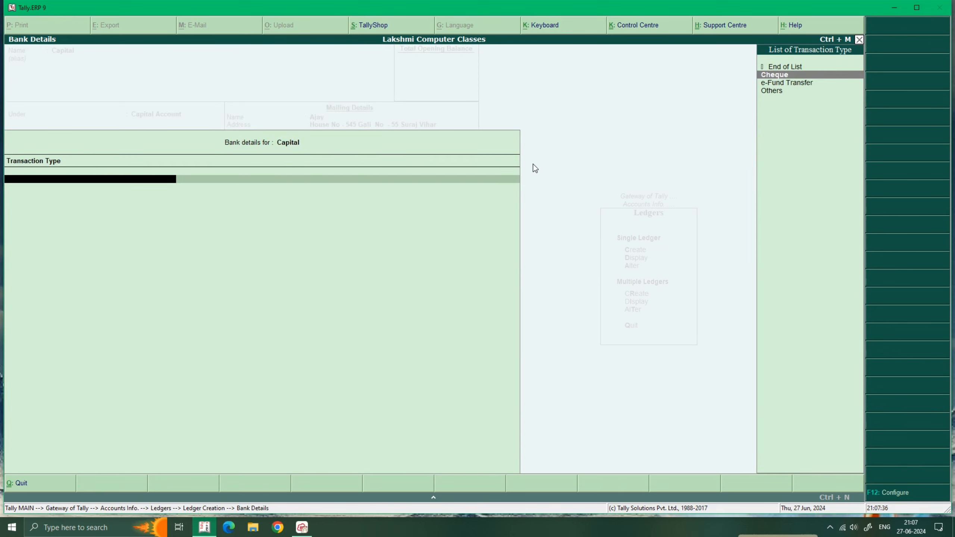
key(Escape)
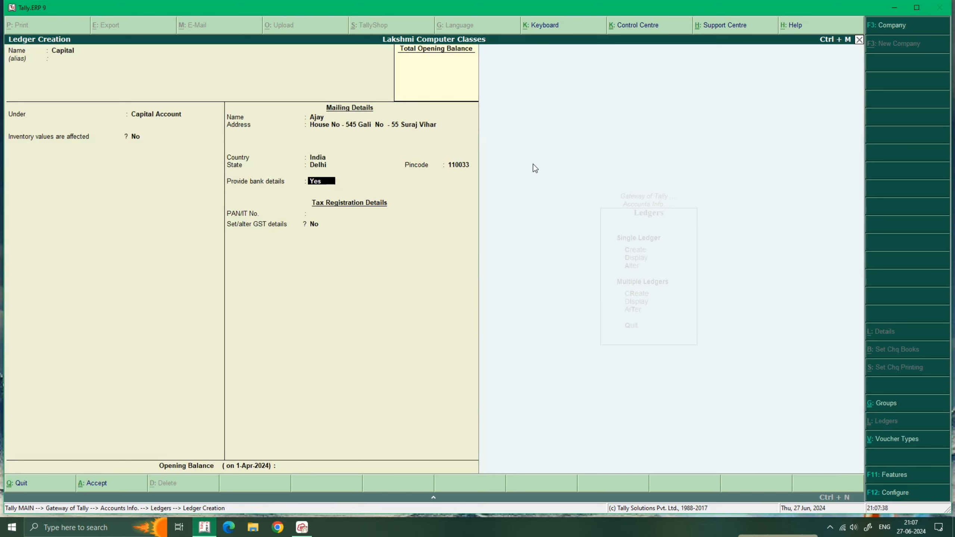
text(no)
key(Return)
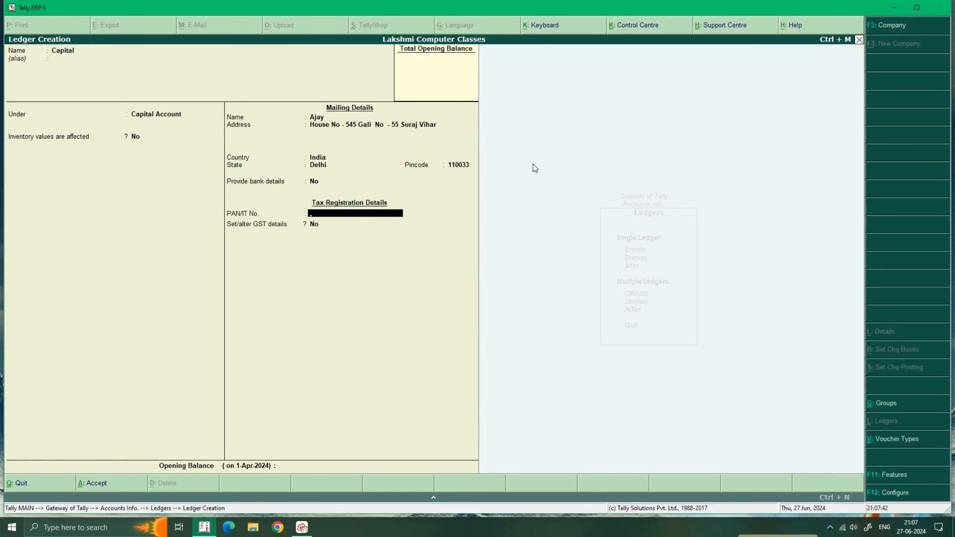
key(Return)
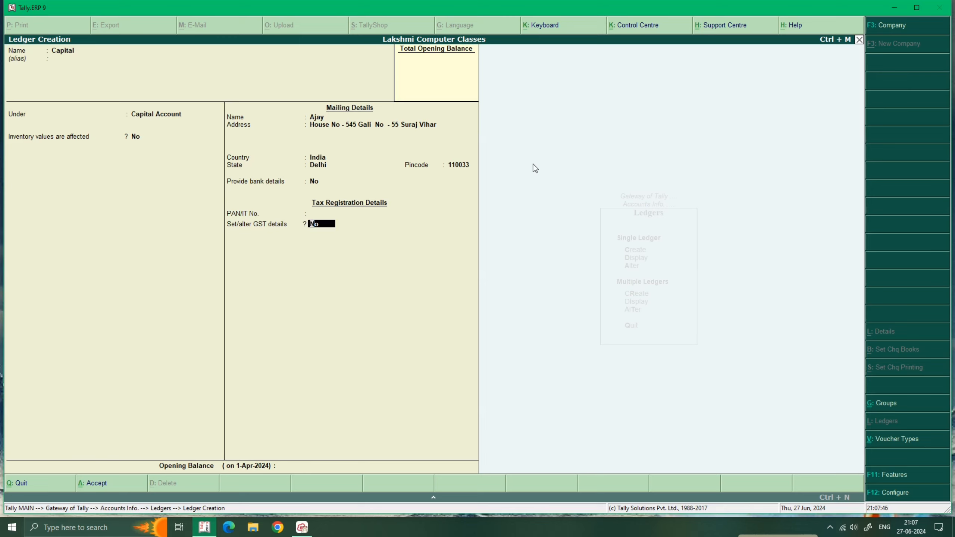
key(Return)
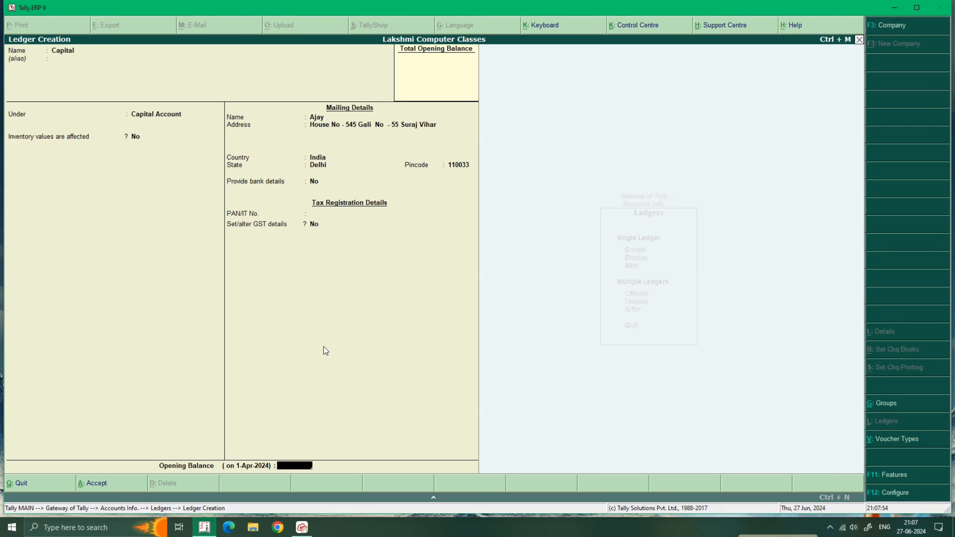
Give Capital a 5,00,000.00 Cr opening balance and save the ledger.
text(500000)
key(Return)
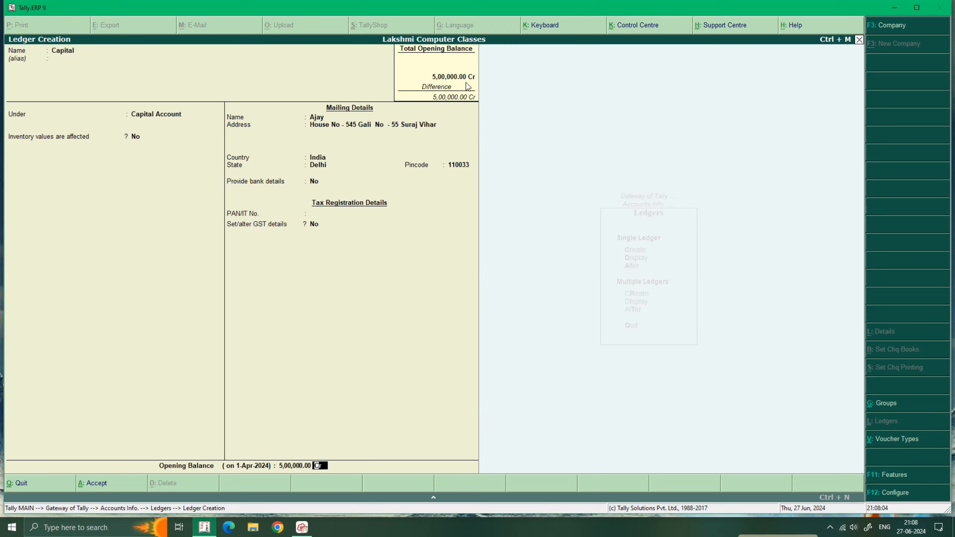
key(Return)
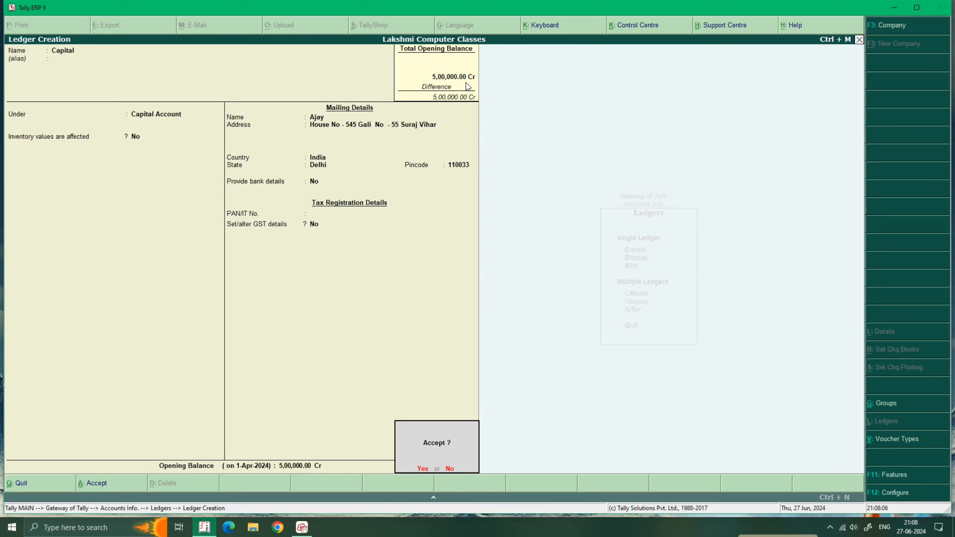
key(y)
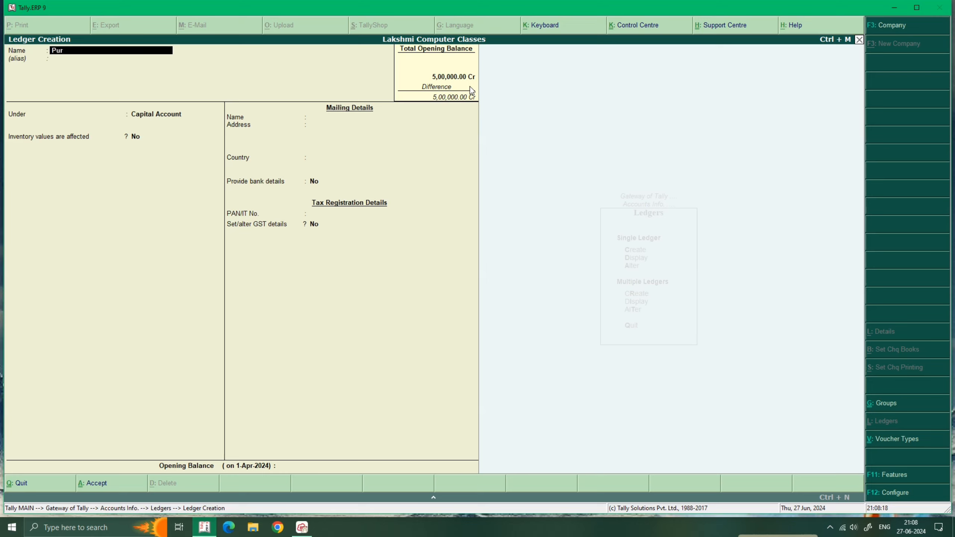
Name the ledger Purchase A/c, group it under Purchase Accounts, and pass the GST settings.
text(chase A/c)
key(Return)
key(Return)
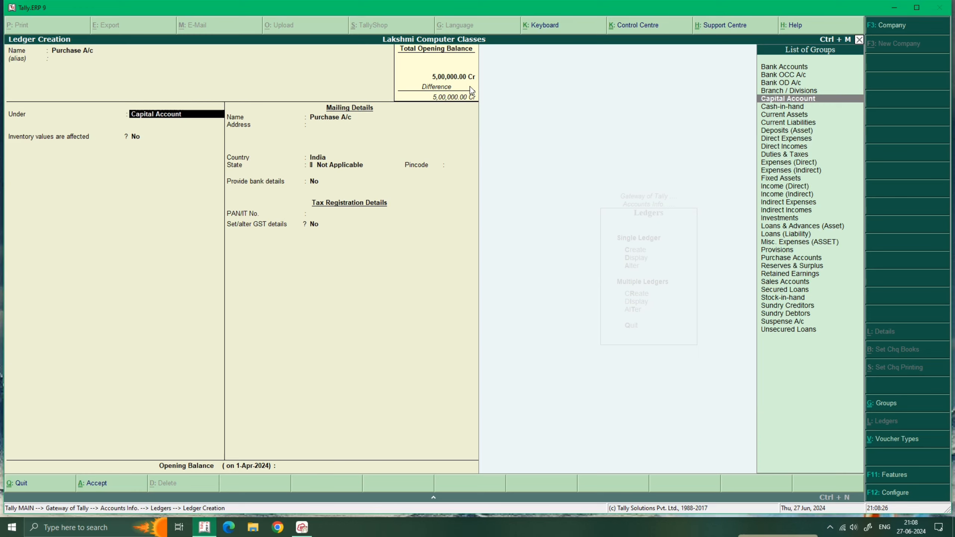
text(Pur)
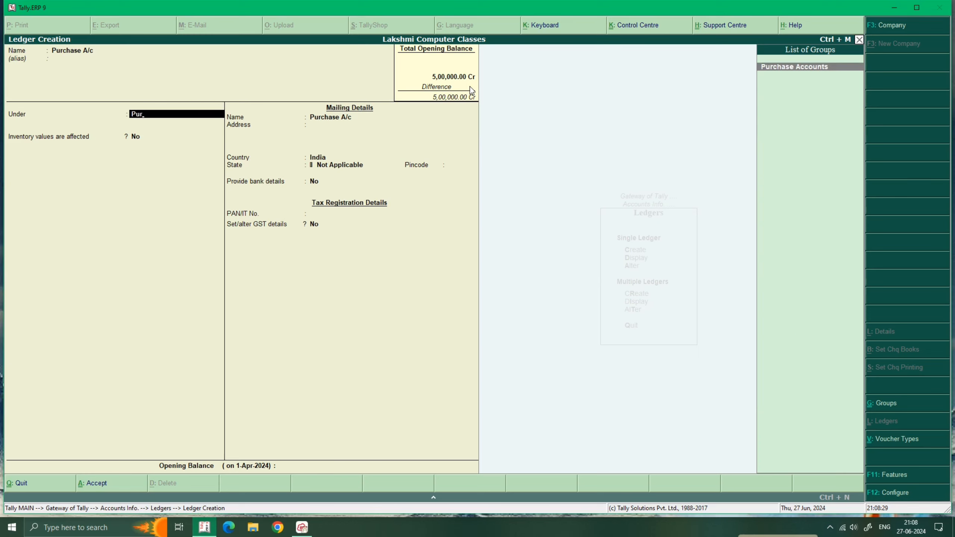
key(Return)
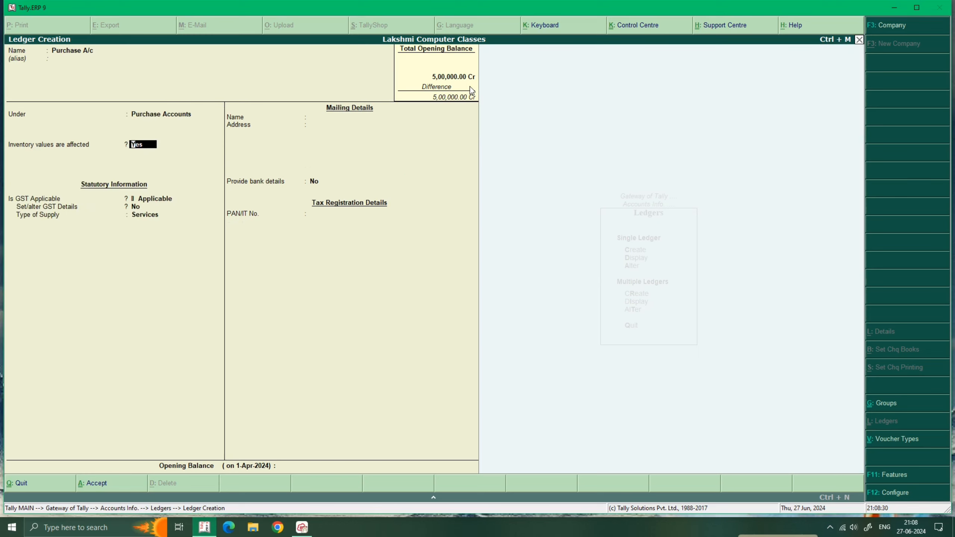
key(Return)
key(Return)
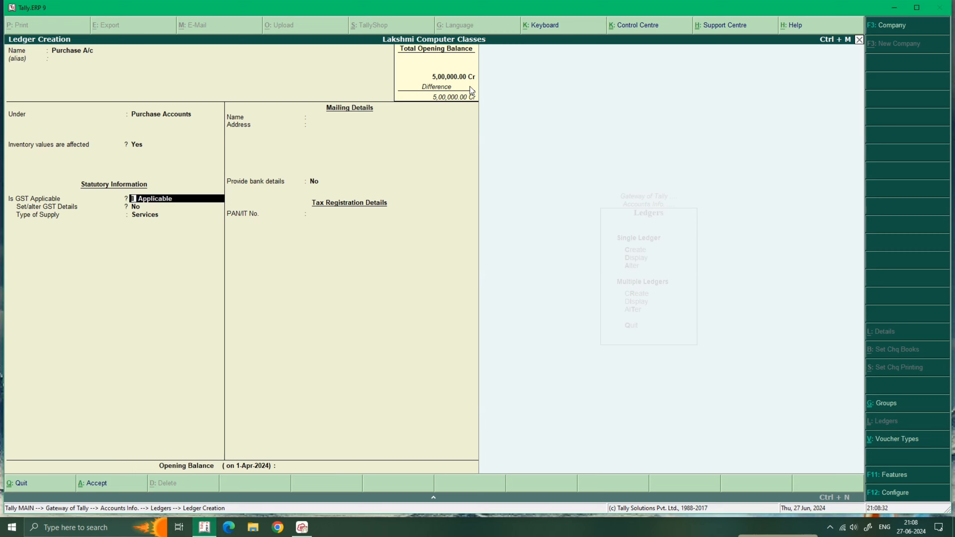
key(Return)
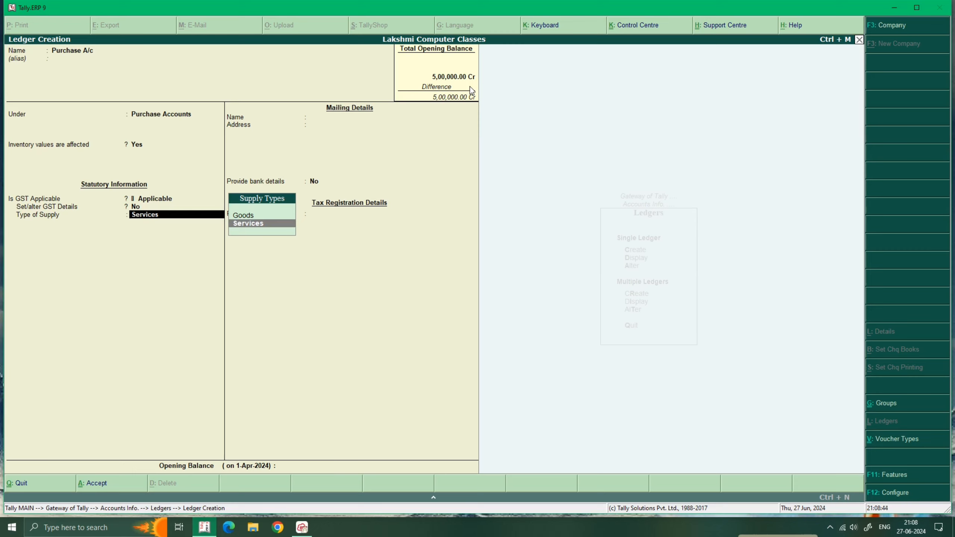
Set Purchase A/c's type of supply to Goods.
key(Up)
key(Down)
key(Up)
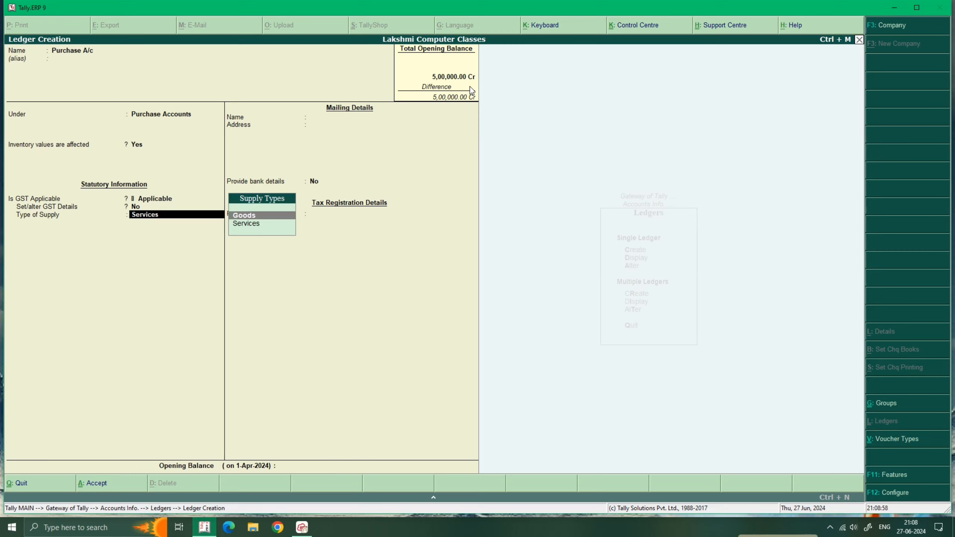
key(Return)
key(Return)
key(Return)
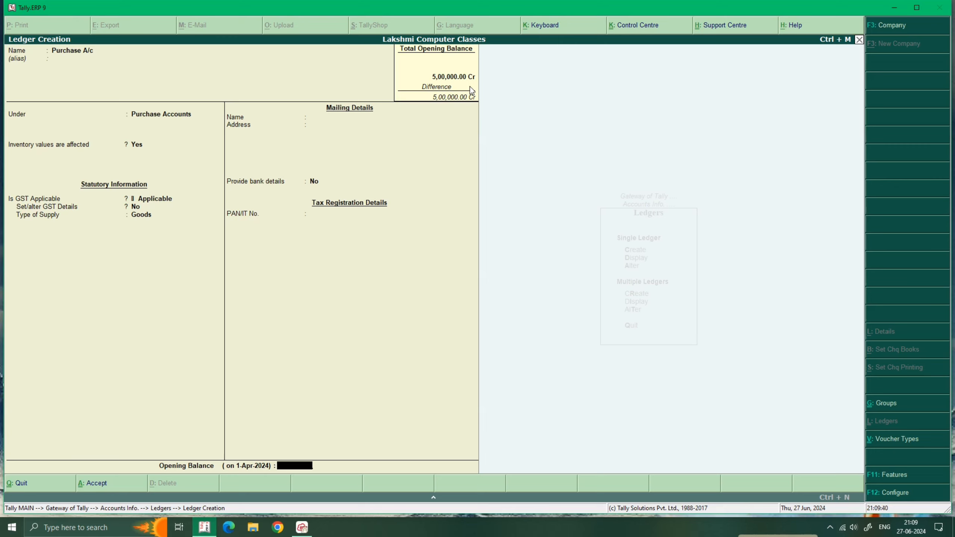
Save Purchase A/c and name the next ledger Sale A/c.
key(Return)
key(Return)
text(Sal)
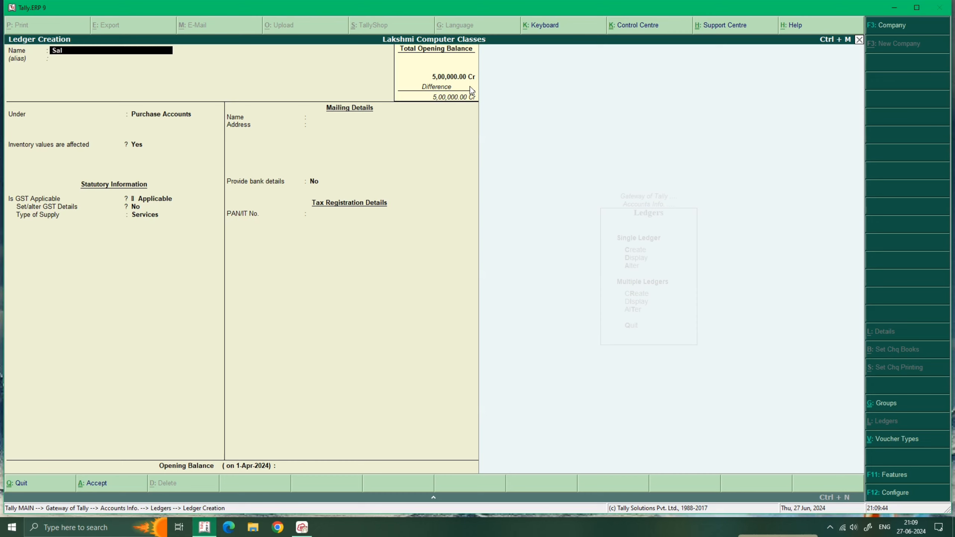
text(e A/c)
key(Return)
key(Return)
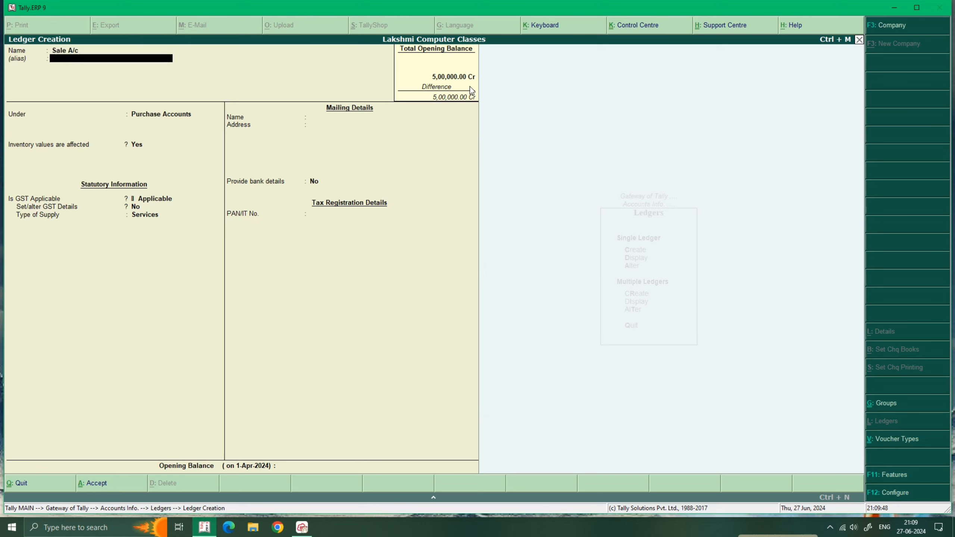
Put Sale A/c under Sales Accounts with Goods as its type of supply.
text(Sa)
key(Return)
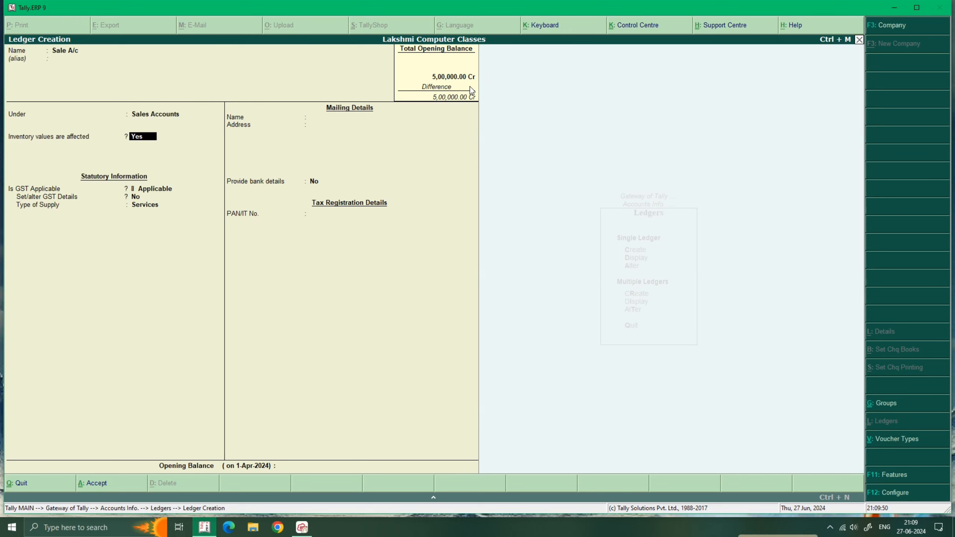
key(Return)
key(Return)
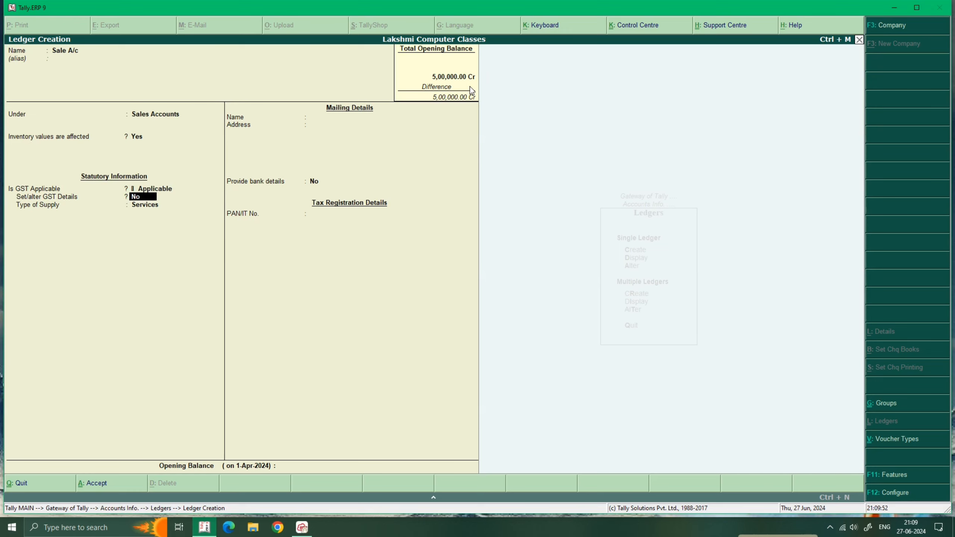
key(Return)
key(Up)
key(Return)
key(Return)
key(Return)
key(Return)
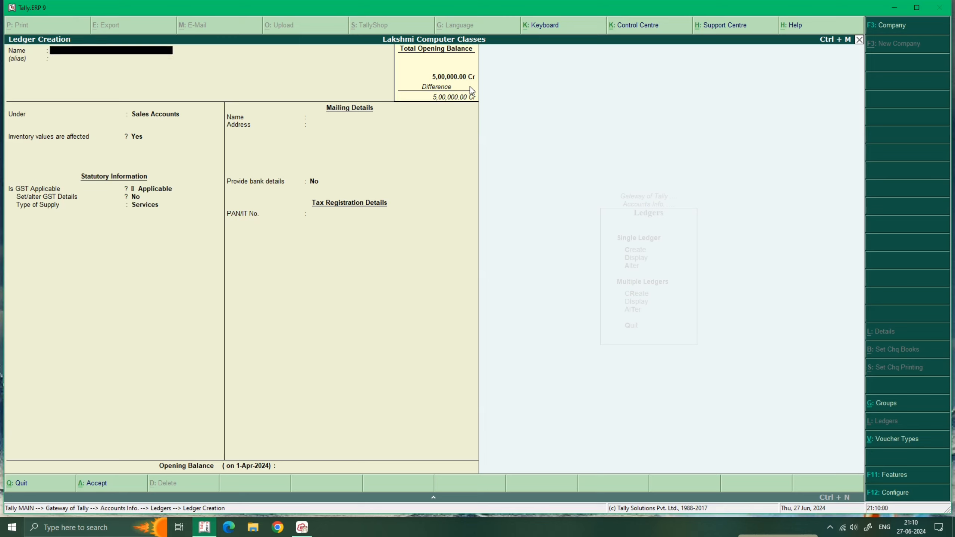
Name the new ledger State bank of India and place it under Bank Accounts.
text(Vank)
key(BackSpace)
key(BackSpace)
key(BackSpace)
text(Banl)
text(k)
key(BackSpace)
key(BackSpace)
key(BackSpace)
text(State bank of India)
key(Return)
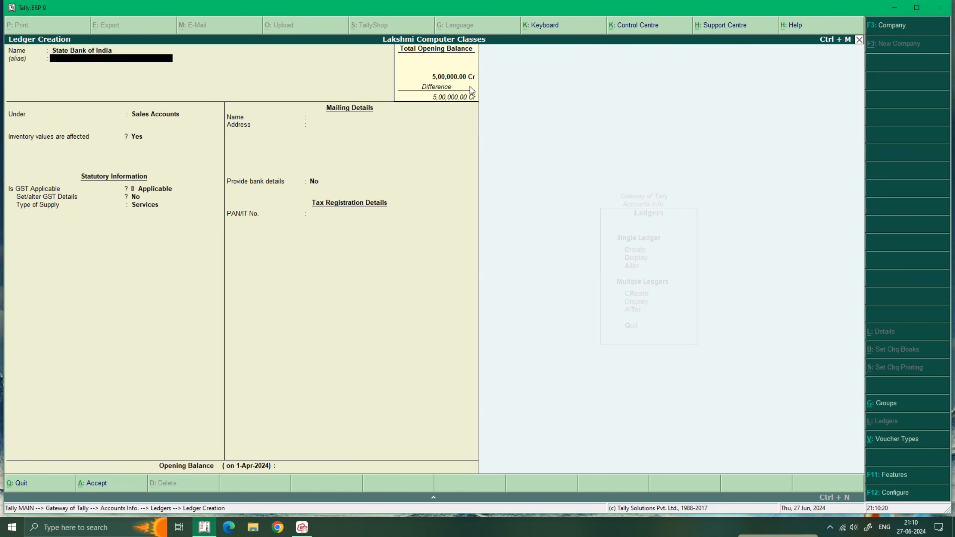
key(Return)
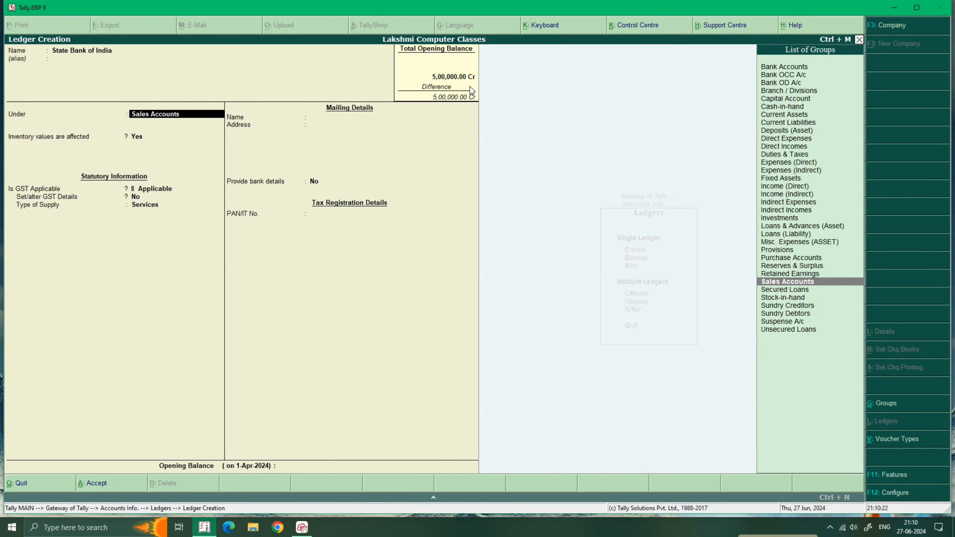
text(Ban)
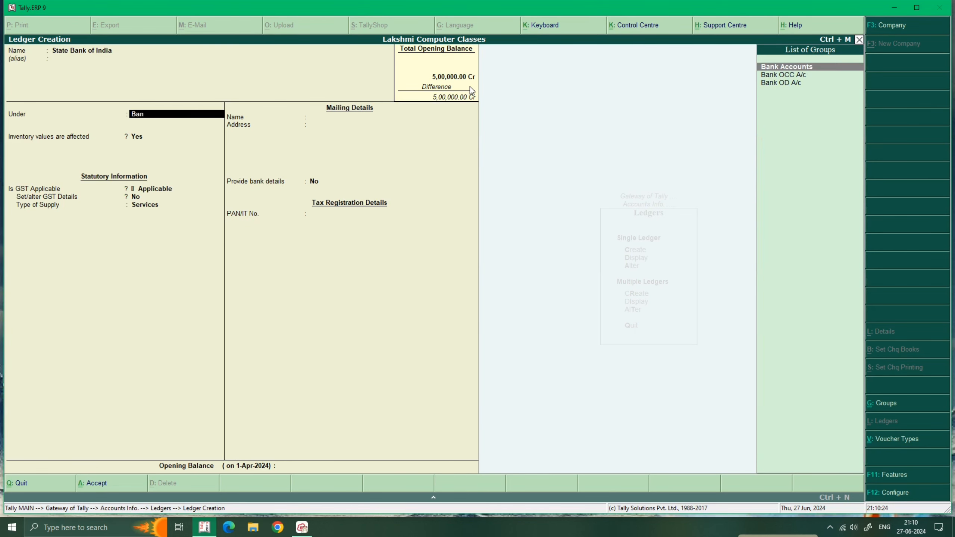
key(Return)
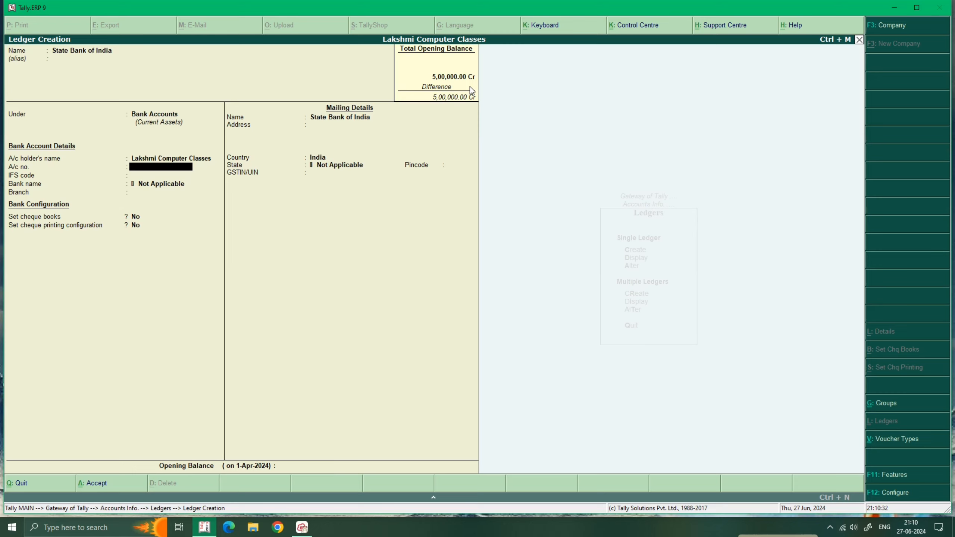
Enter the bank account number and IFS code SBIN 05556, skipping bank name and branch.
key(Return)
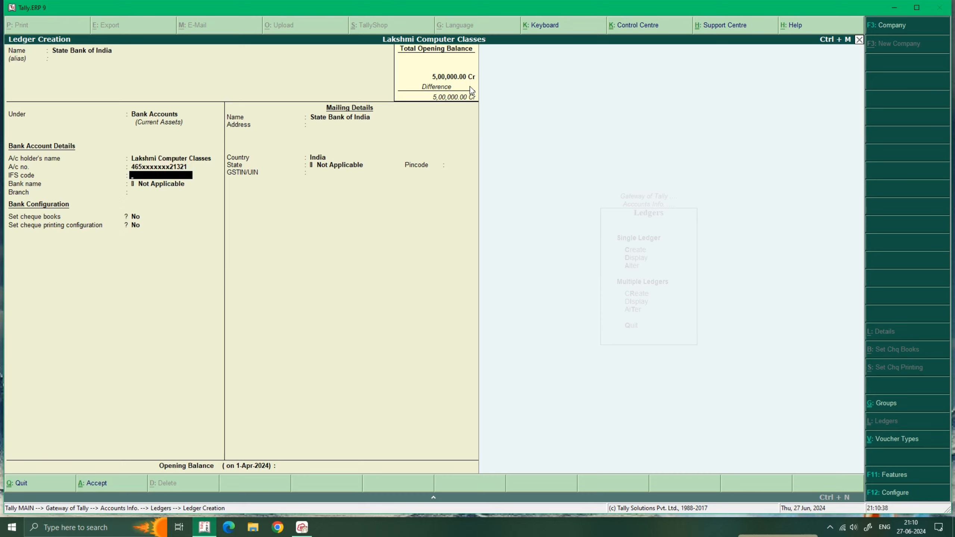
text(SBIN 05556)
key(Return)
key(Return)
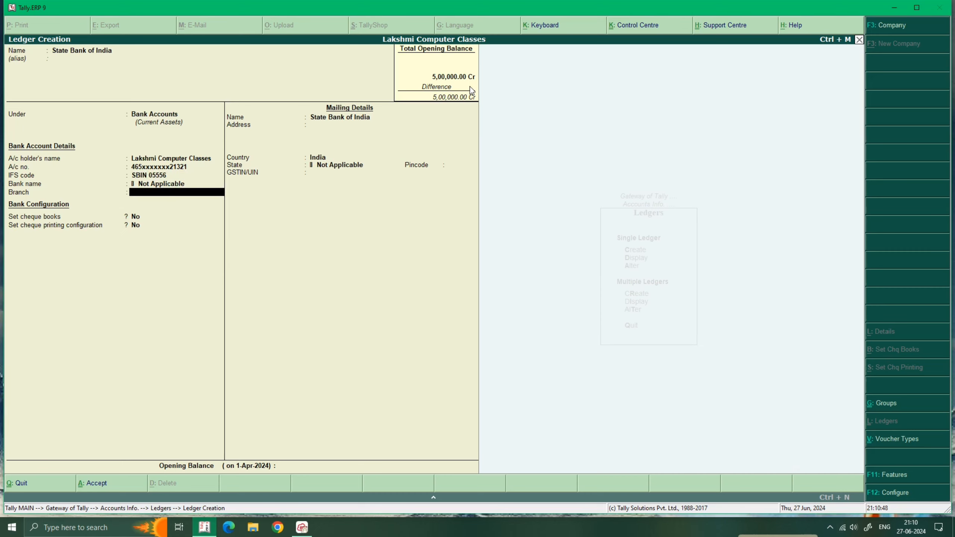
key(Return)
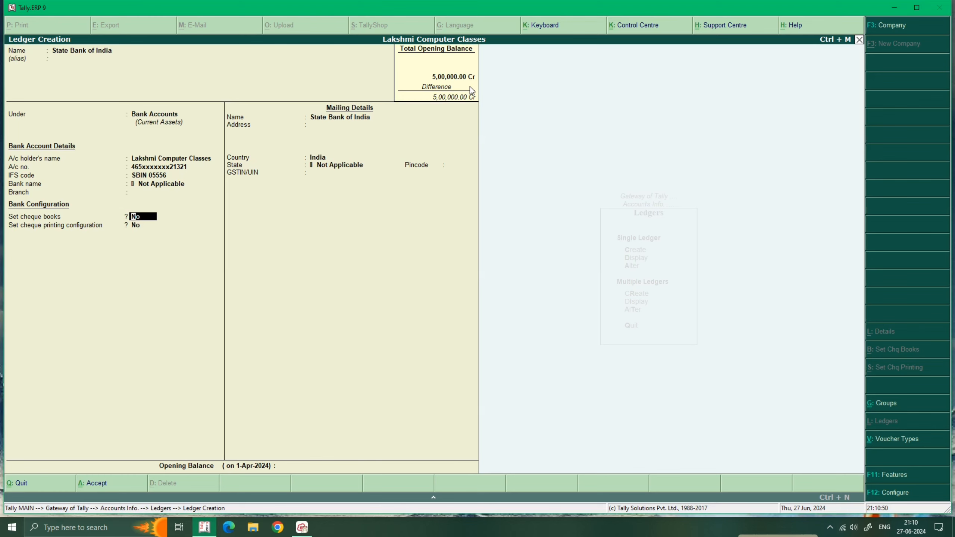
Turn on cheque book management and clear an invalid first cheque number entry.
key(y)
key(Return)
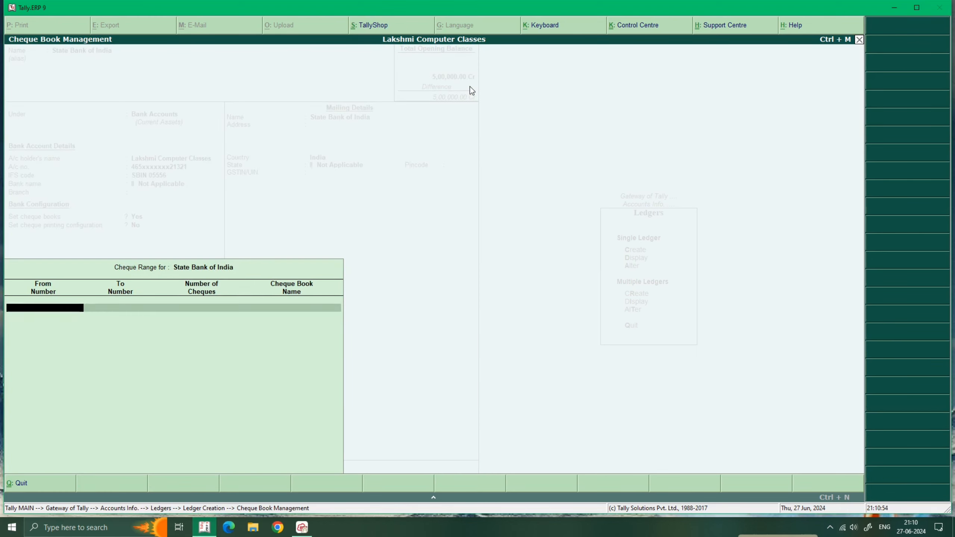
text(21545)
key(Return)
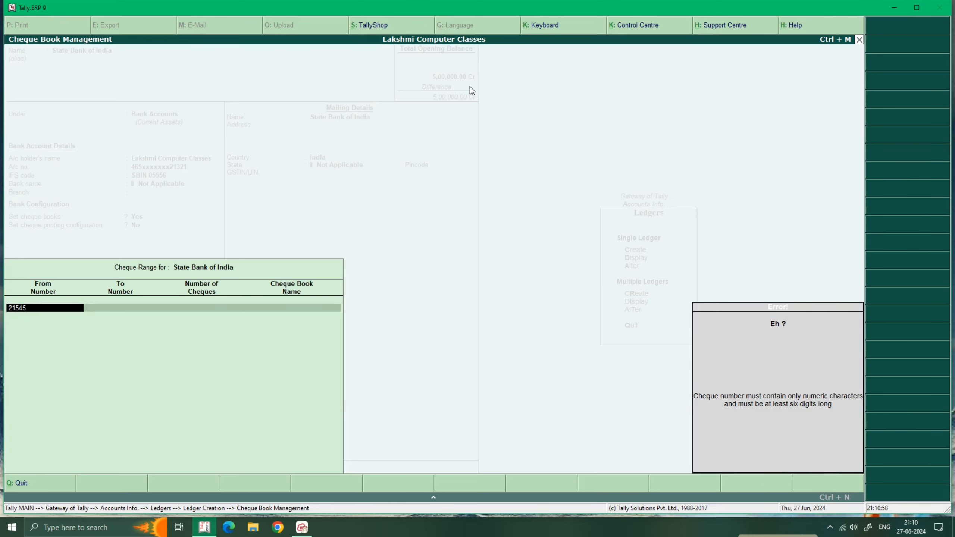
key(Escape)
key(Escape)
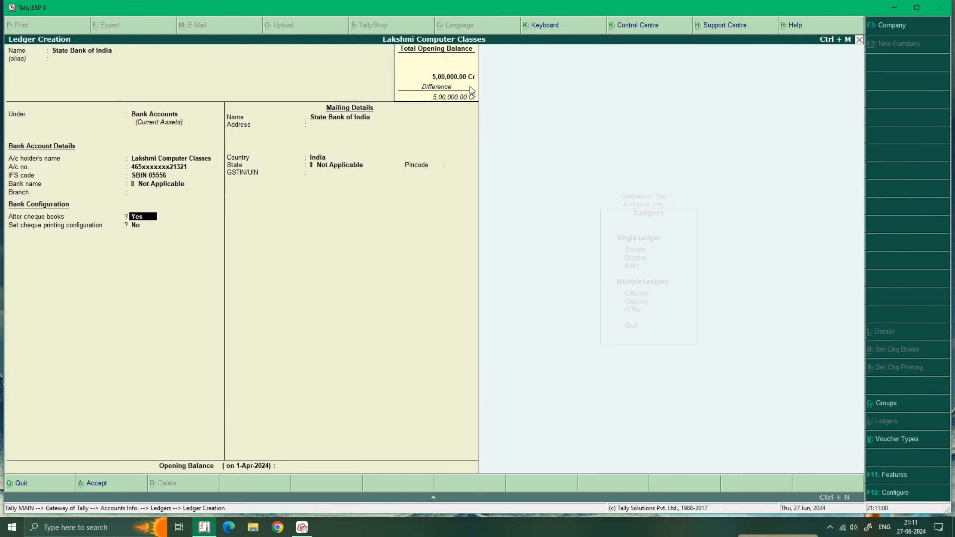
key(Return)
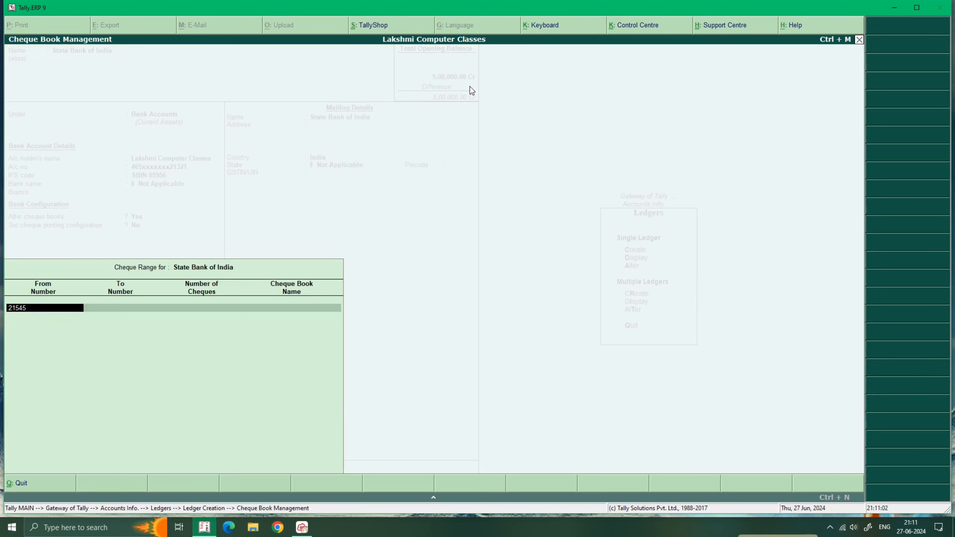
text(566545)
key(Return)
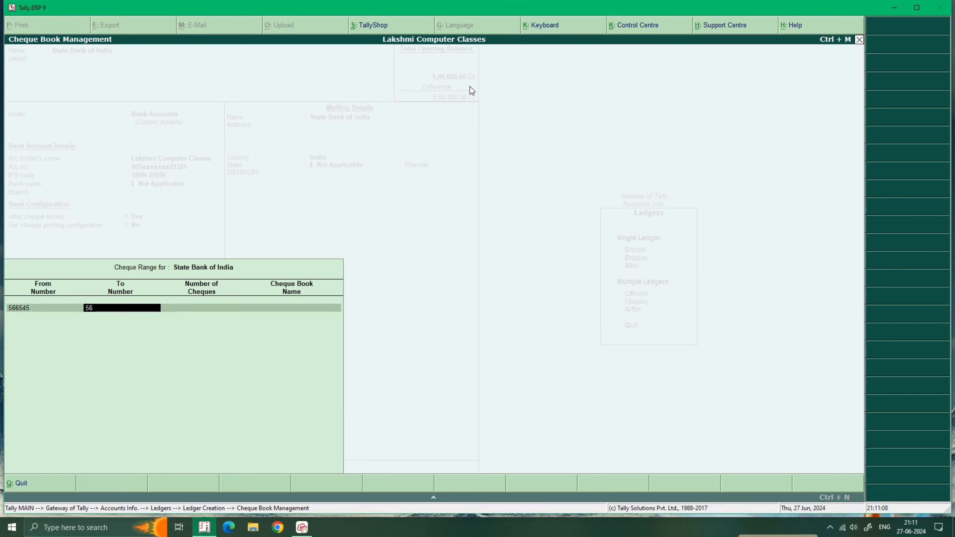
text(568654)
key(BackSpace)
key(Return)
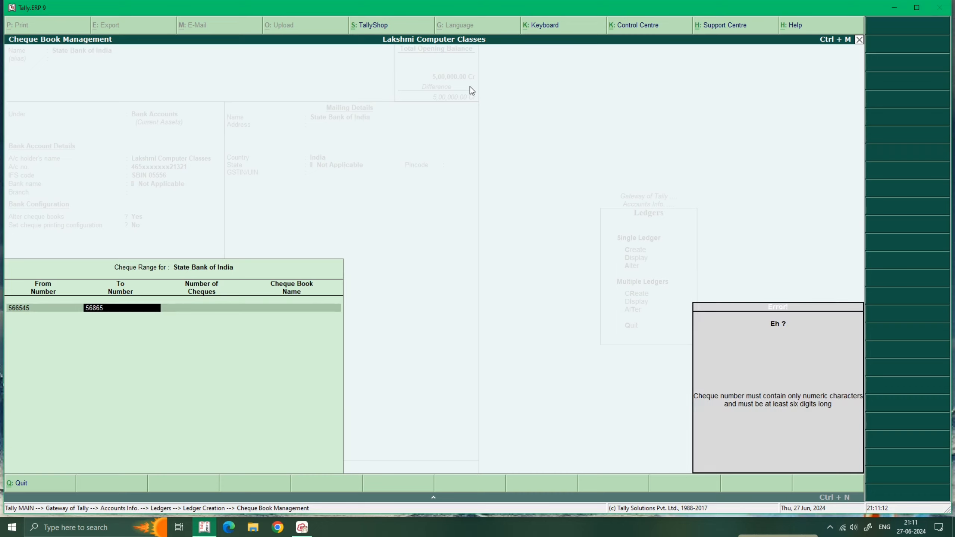
key(BackSpace)
key(Return)
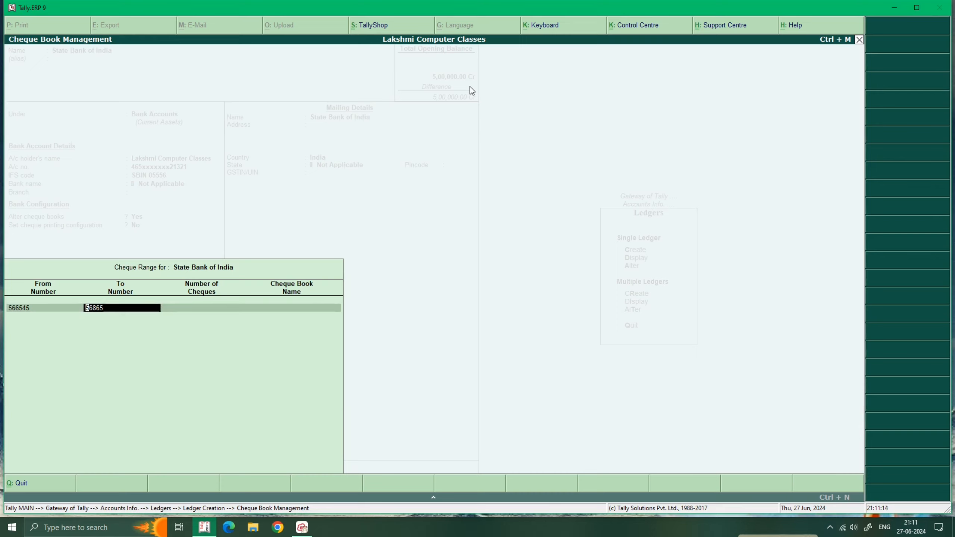
text(56485)
text(4\)
key(Return)
key(Return)
key(Return)
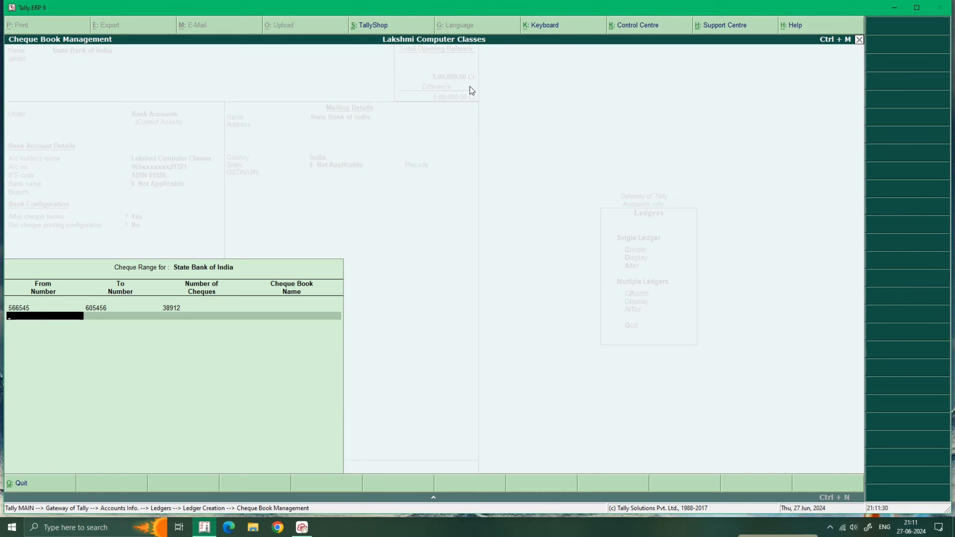
key(Return)
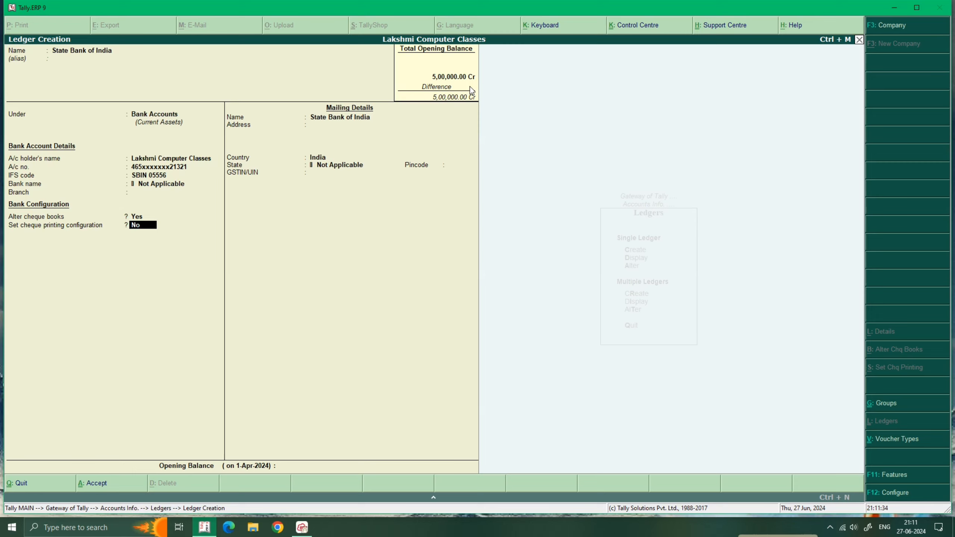
Fill the mailing details with country India, state Delhi and pincode 110033.
key(Return)
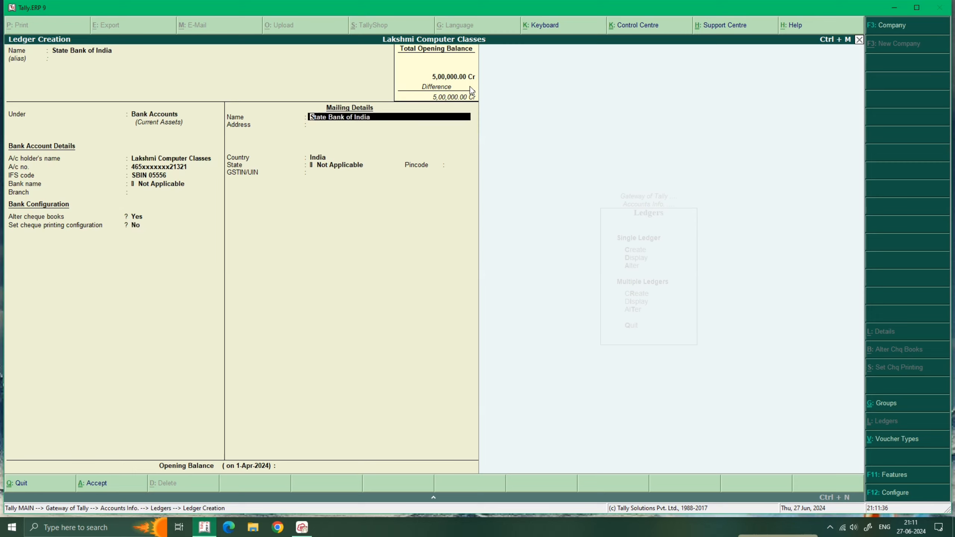
key(Return)
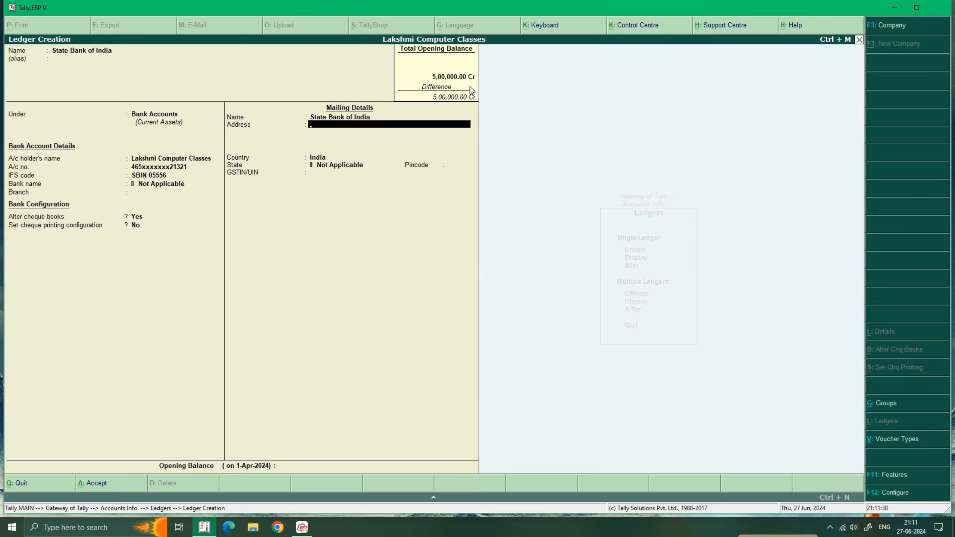
key(Return)
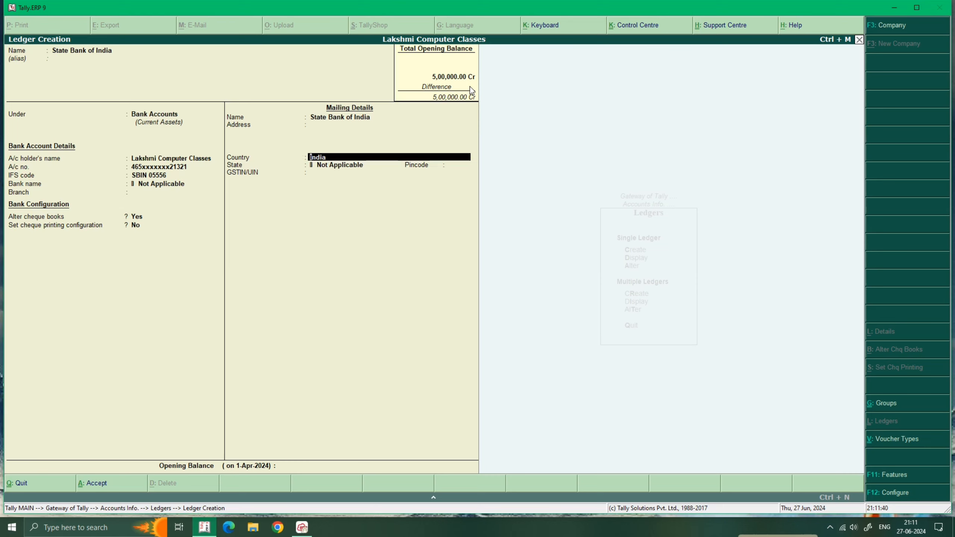
key(Return)
text(De)
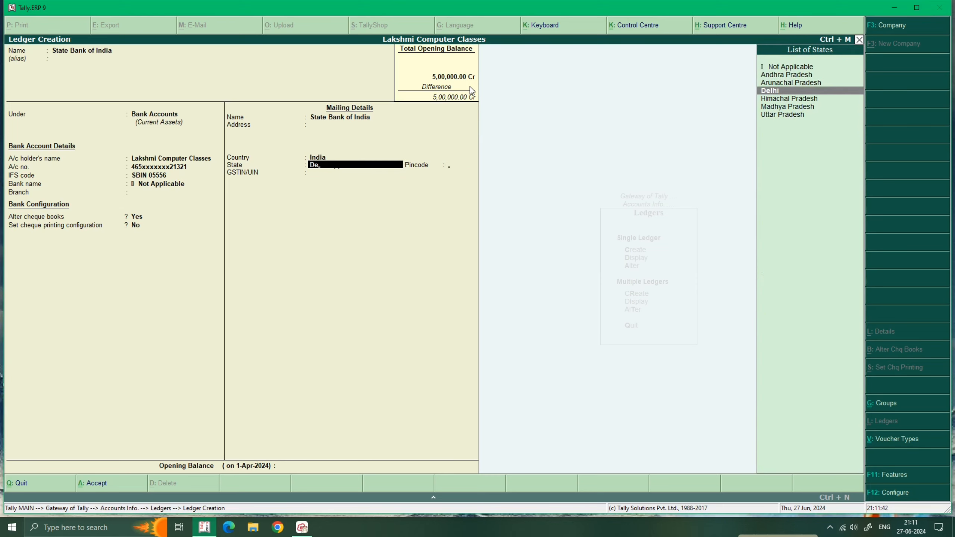
key(Return)
text(110)
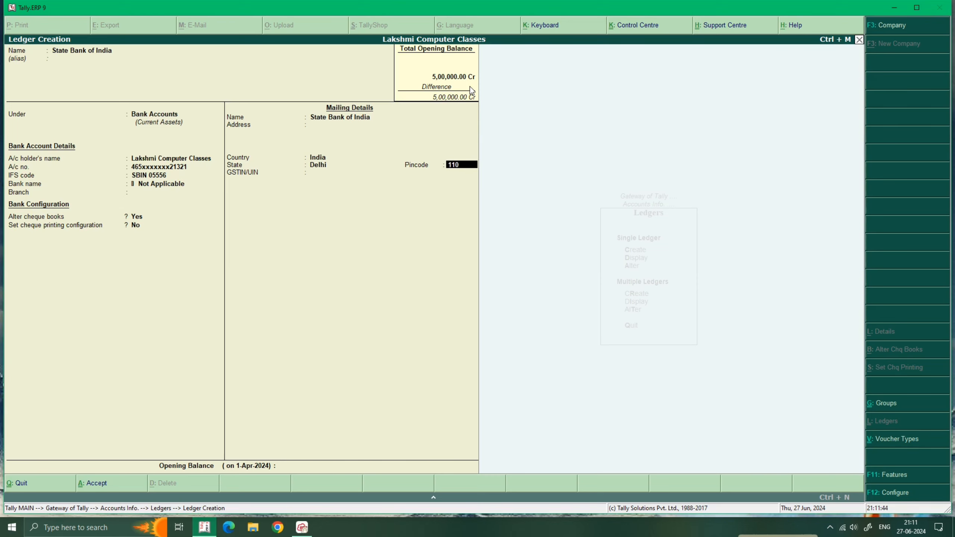
text(033)
key(Return)
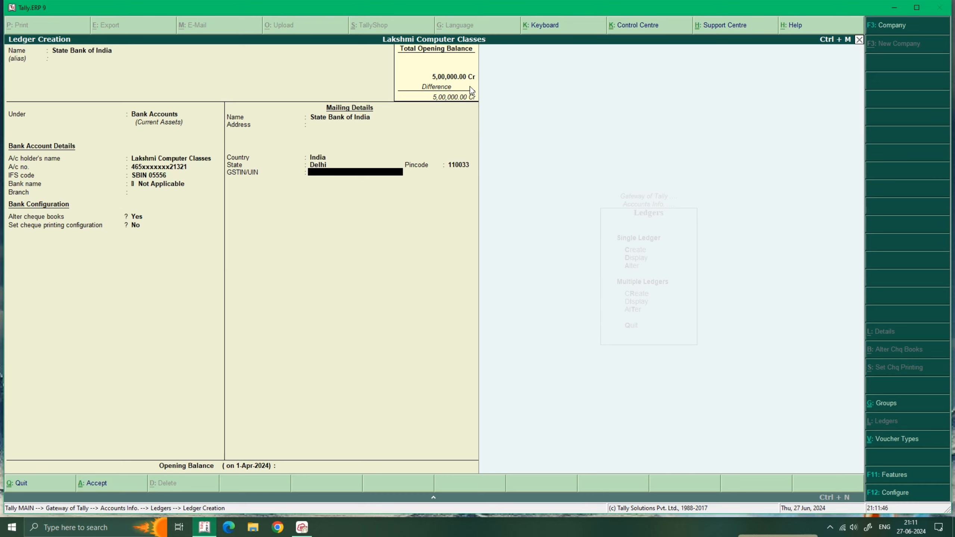
Leave GSTIN blank and set a 5,000.00 Dr opening balance to finish the ledger.
key(Return)
key(Return)
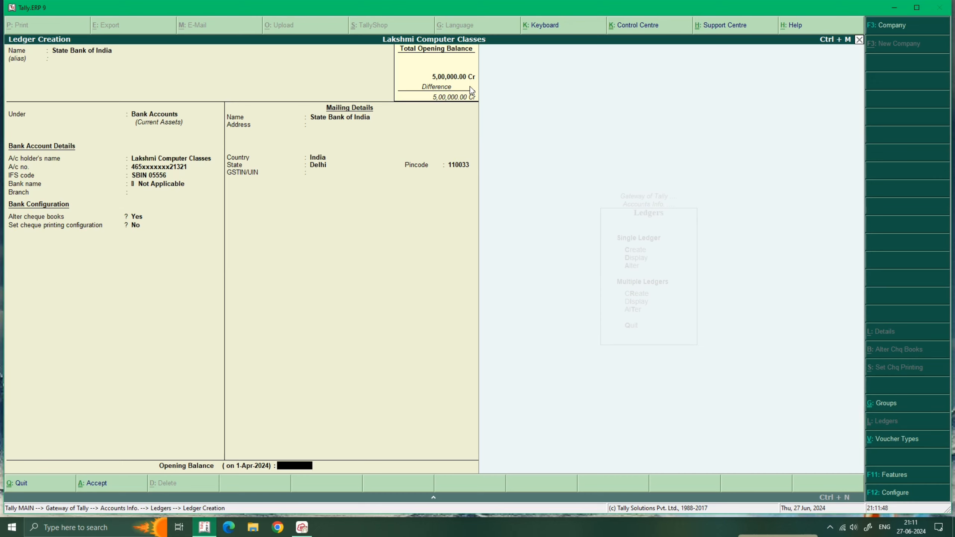
key(Return)
key(Escape)
text(5000)
key(Return)
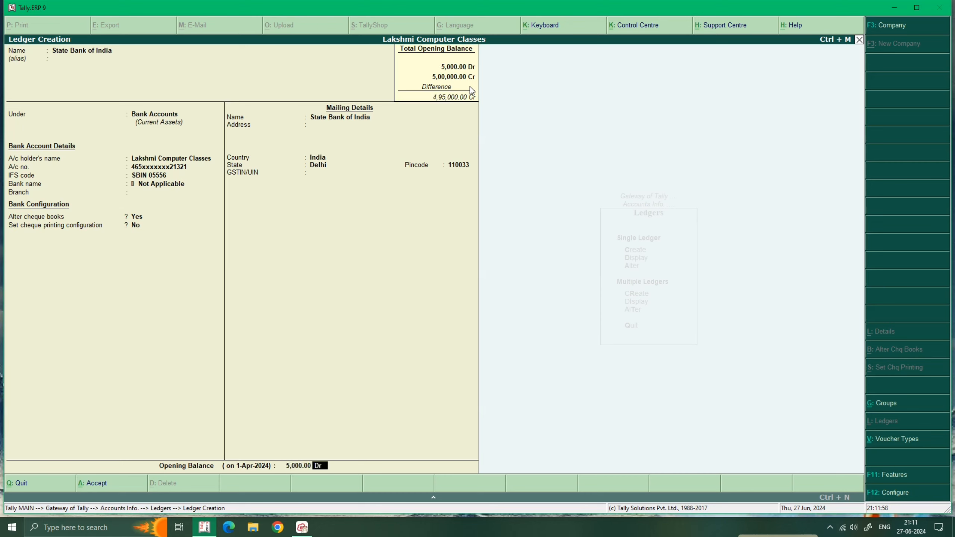
key(Return)
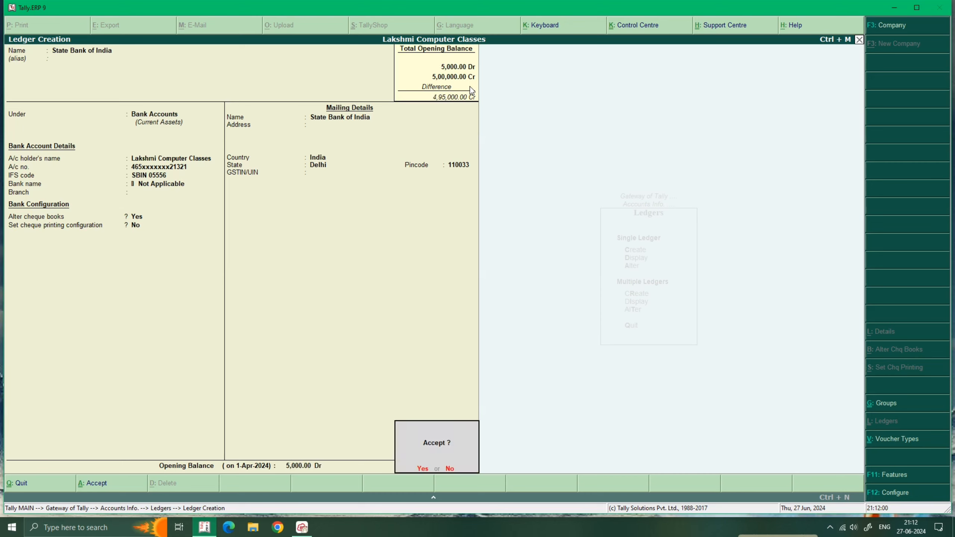
key(Return)
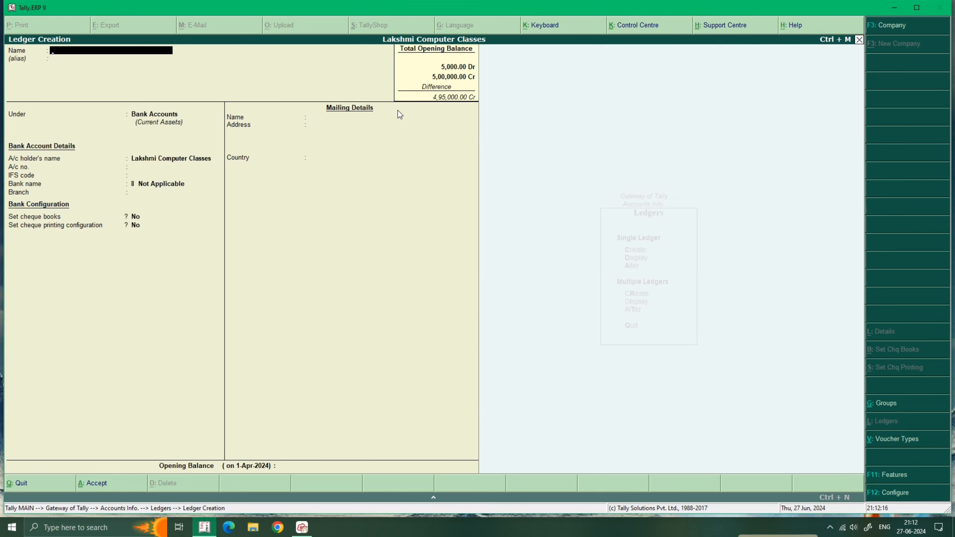
Create the Ram ledger under Sundry Creditors, skipping contact details and leaving opening balance empty.
text(Ram)
key(Return)
key(Return)
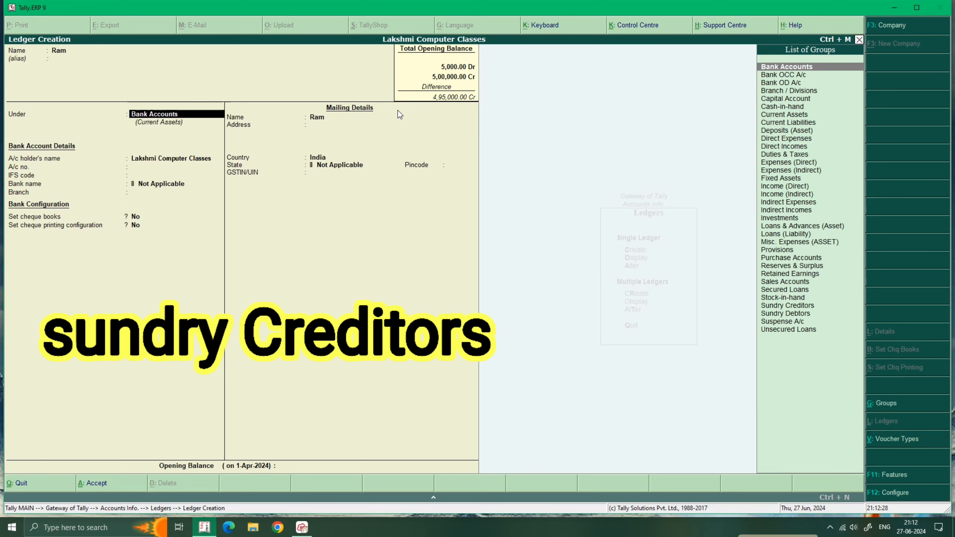
text(Sun)
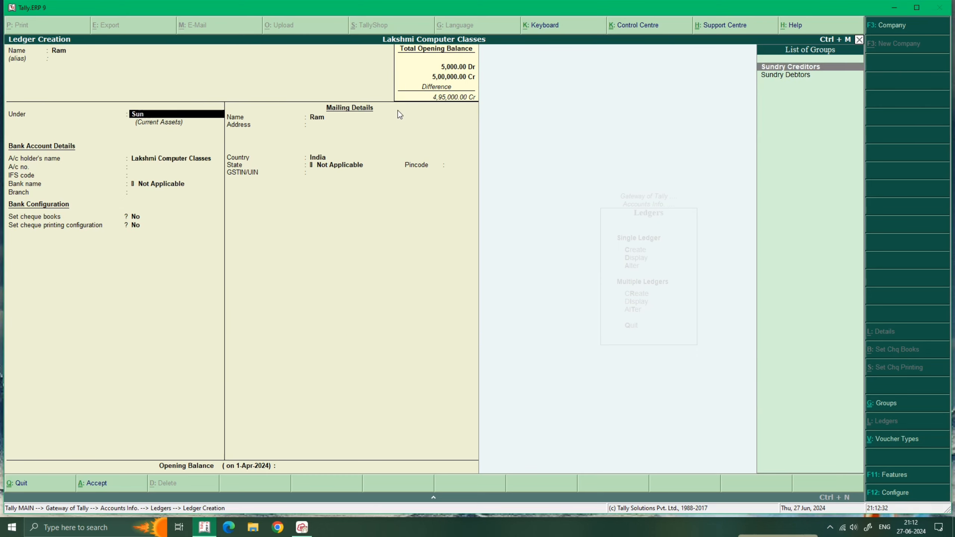
key(Return)
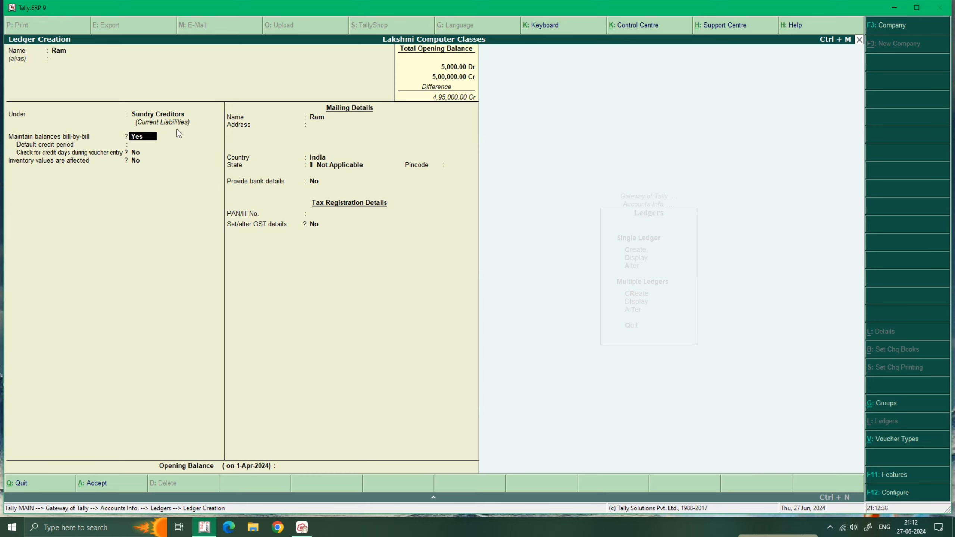
key(Return)
key(Return)
key(Return)
key(Return)
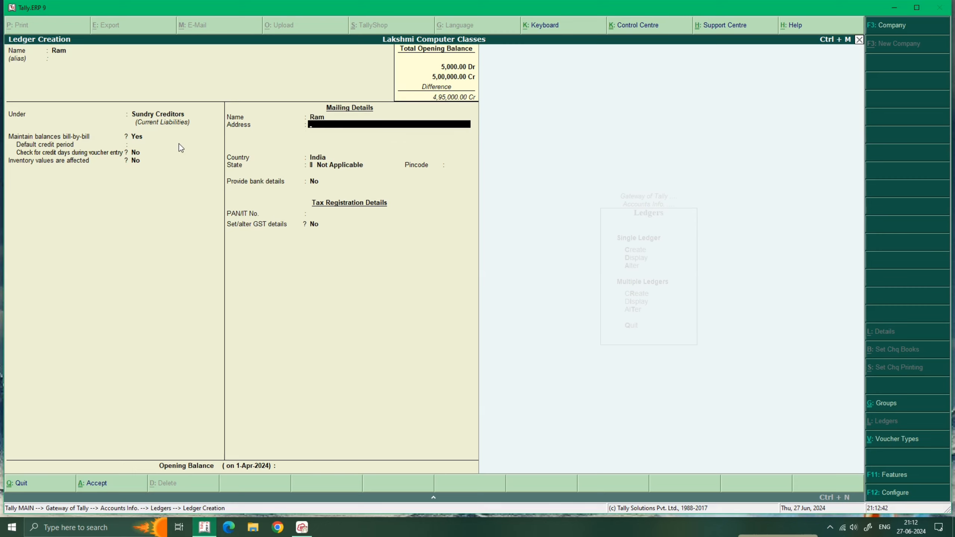
text(Dj.)
key(Return)
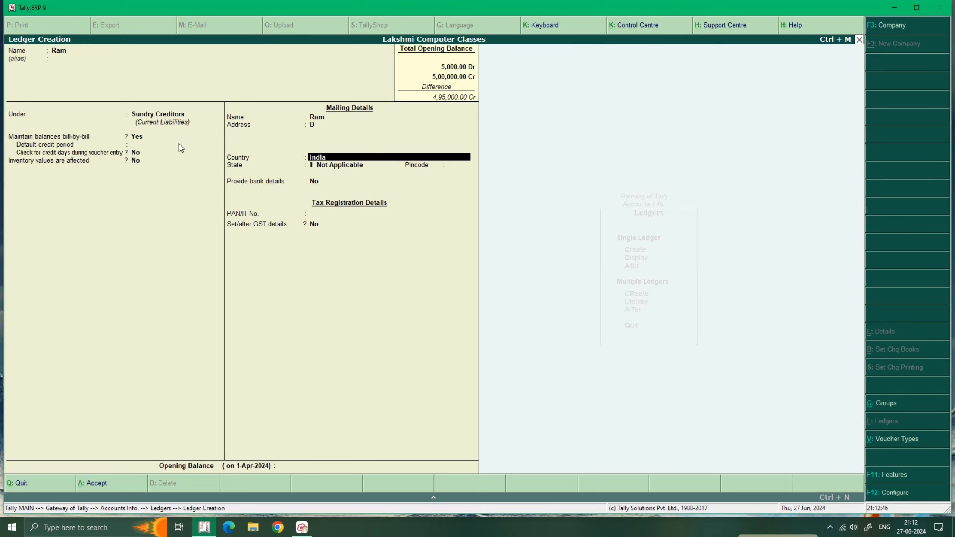
key(Return)
key(Return)
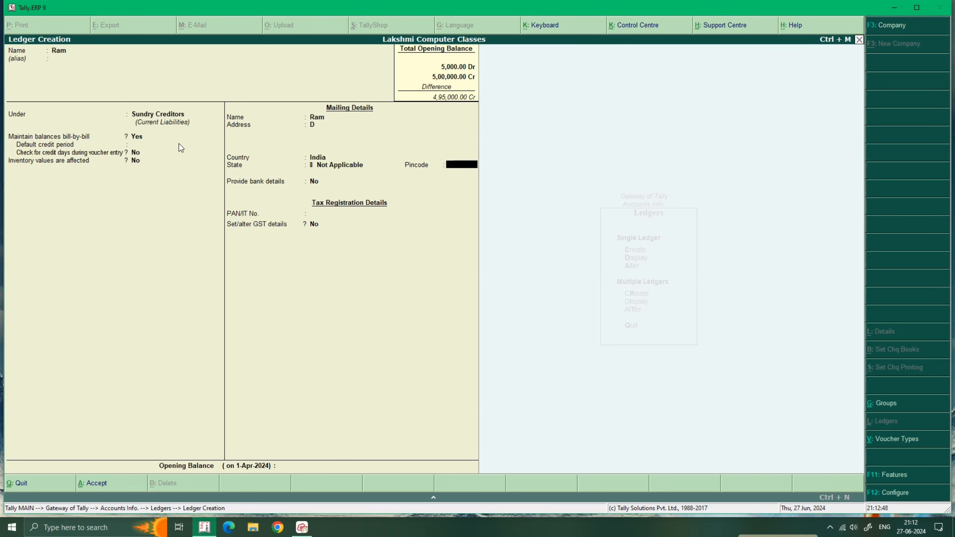
key(Return)
key(Return)
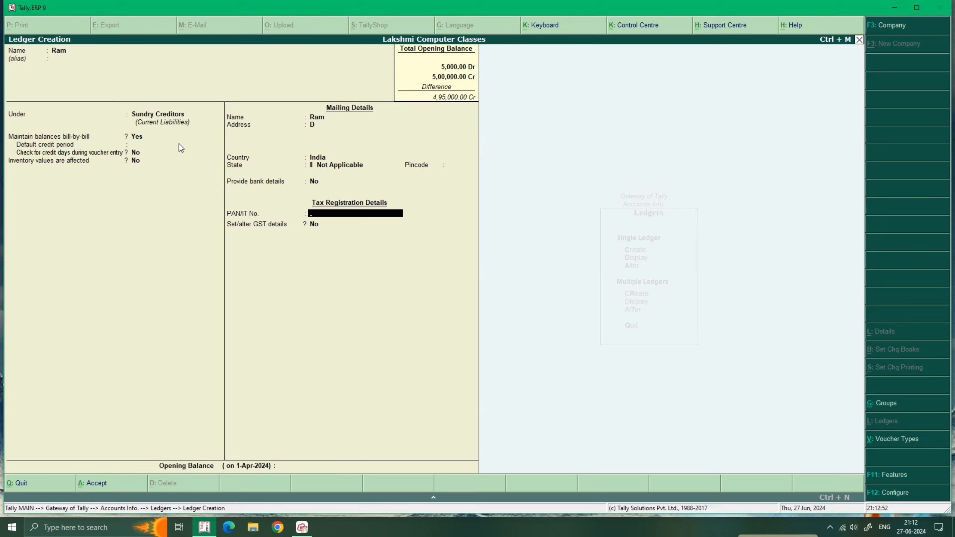
key(Return)
key(Return)
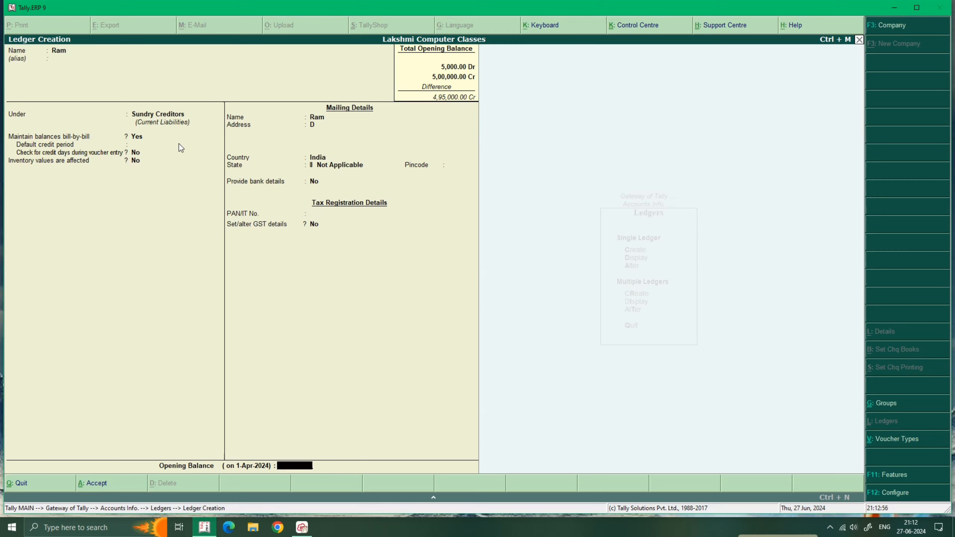
key(Return)
key(Return)
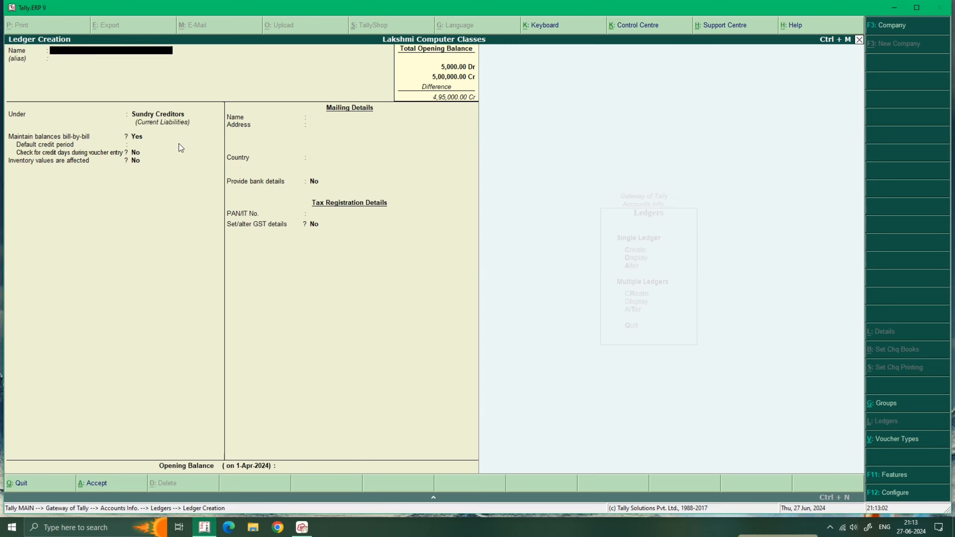
Create the Shyam ledger under Sundry Debtors, leaving contact details and opening balance empty.
text(Shyam)
key(Return)
key(Return)
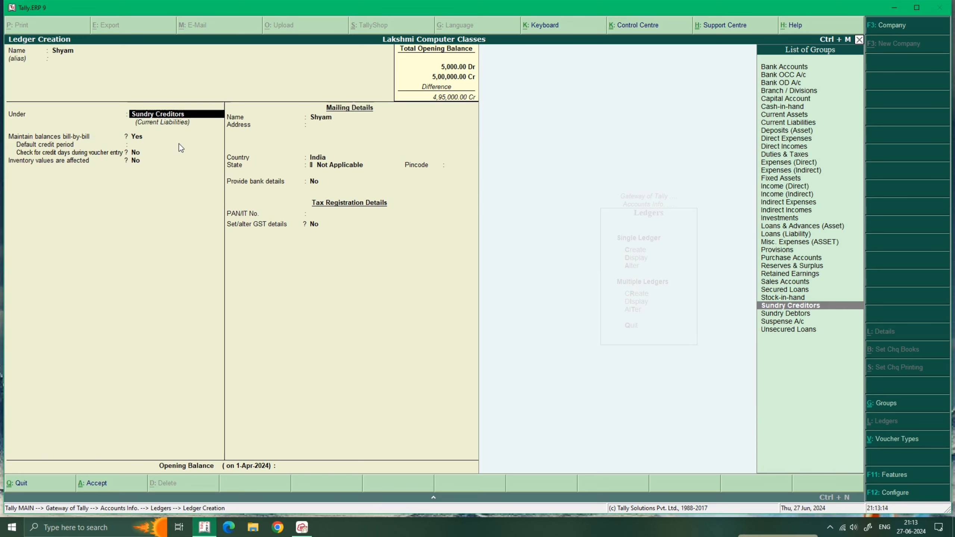
key(Down)
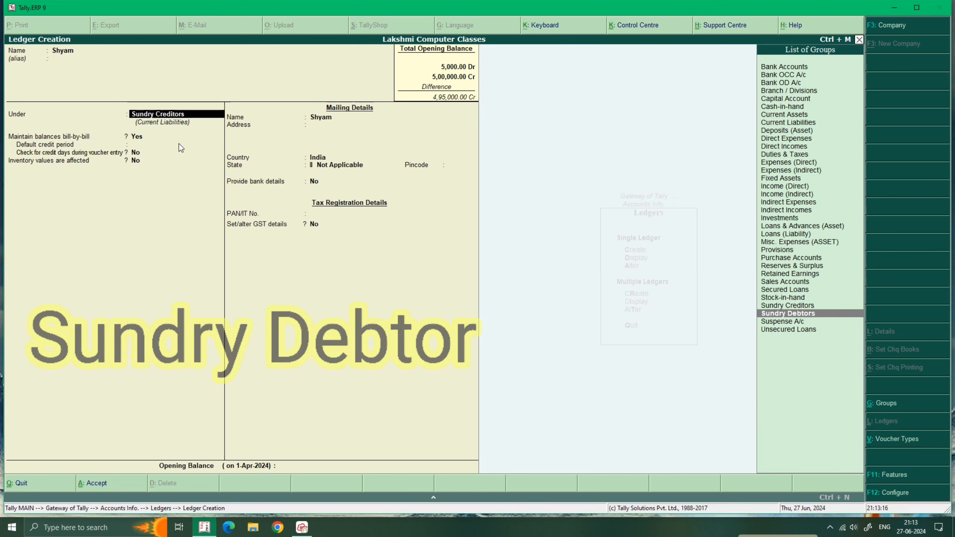
key(Return)
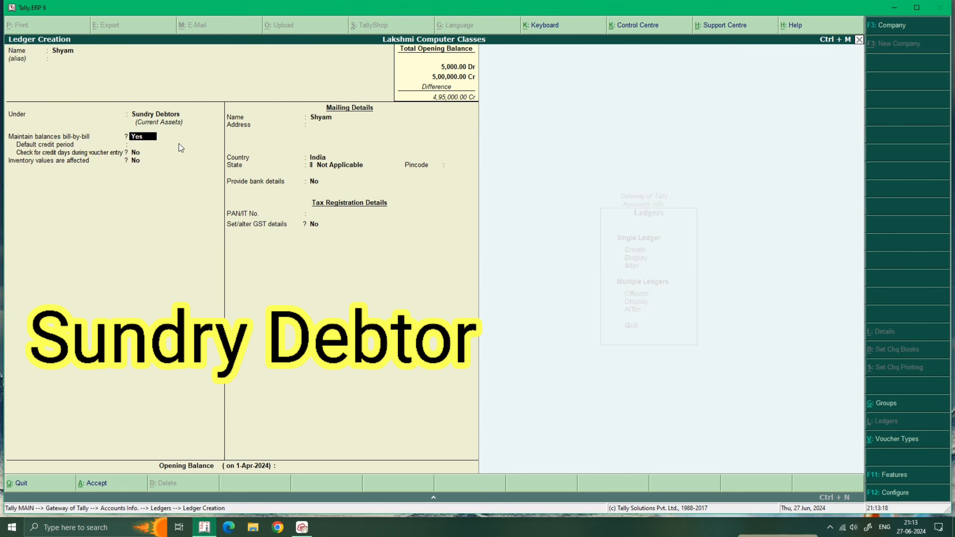
key(Return)
key(Return)
key(Return)
key(Return)
key(Return)
key(Return)
key(Return)
key(Return)
key(Return)
key(Return)
key(Return)
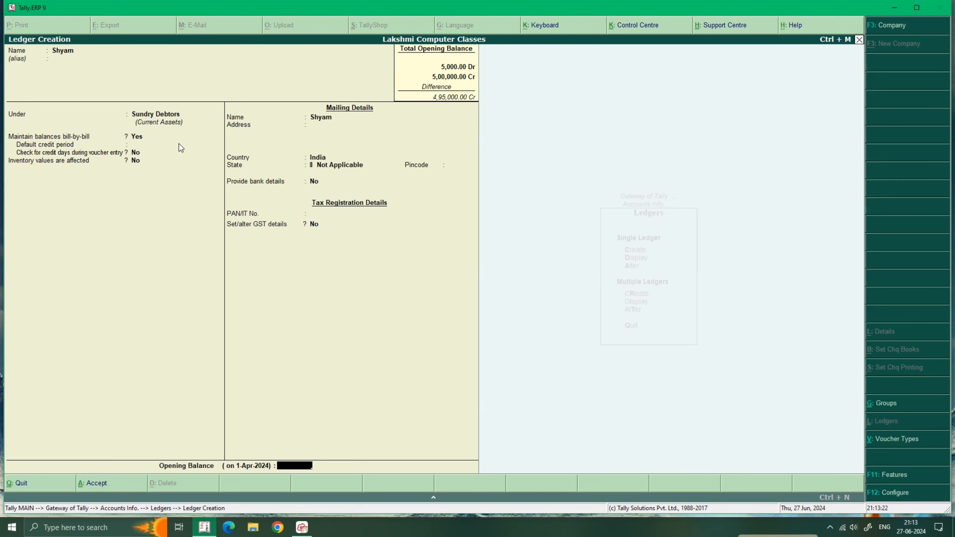
key(Return)
key(Return)
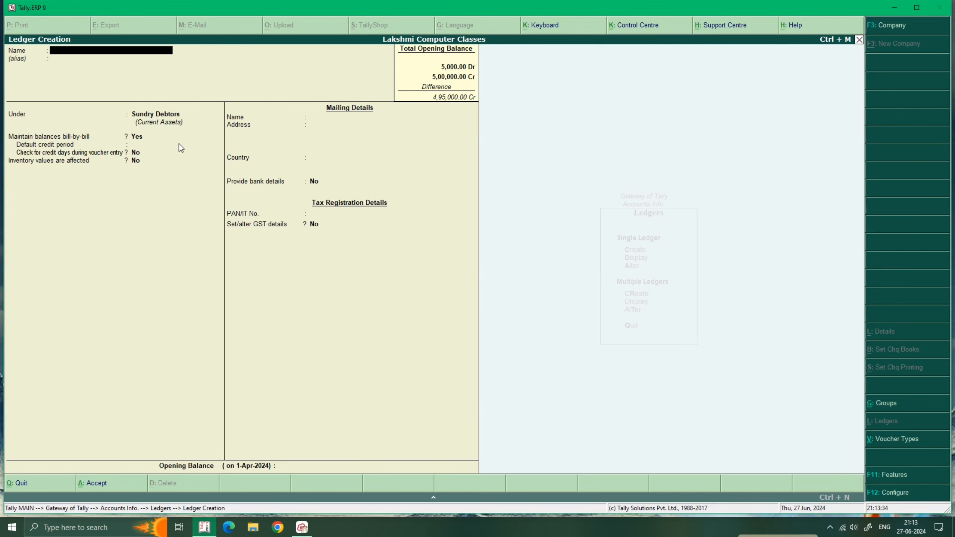
Quit ledger creation and display the Sale A/c ledger details.
key(Escape)
key(y)
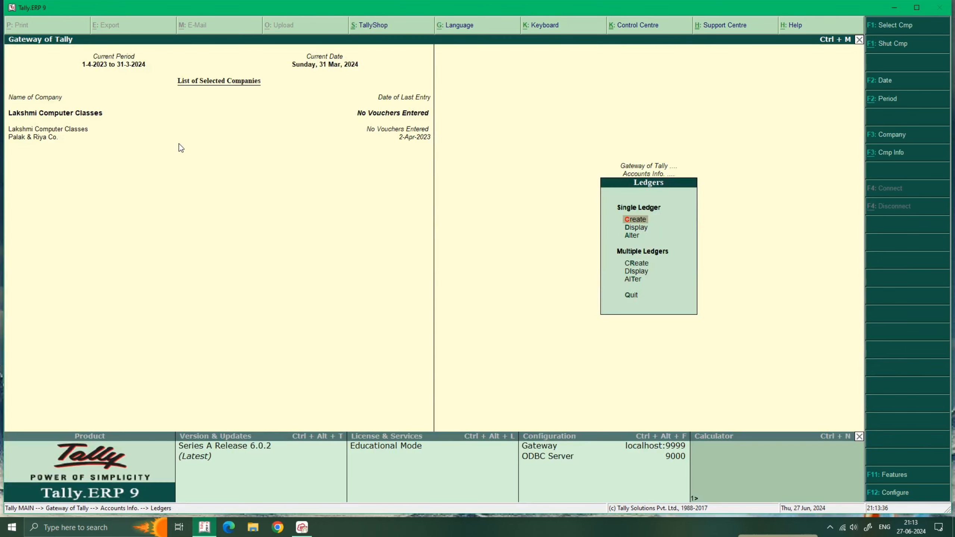
key(Down)
key(Return)
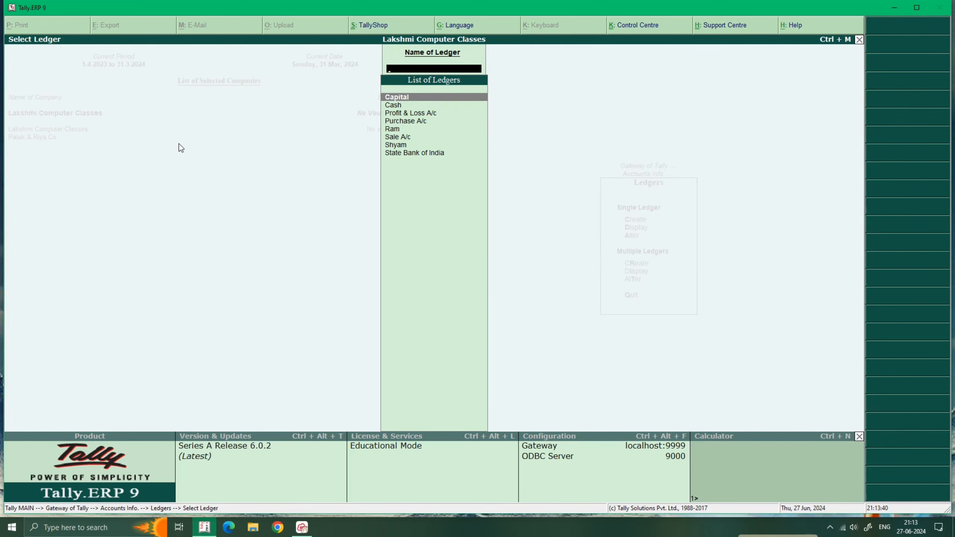
key(Down)
key(Down)
key(Down)
key(Down)
key(Down)
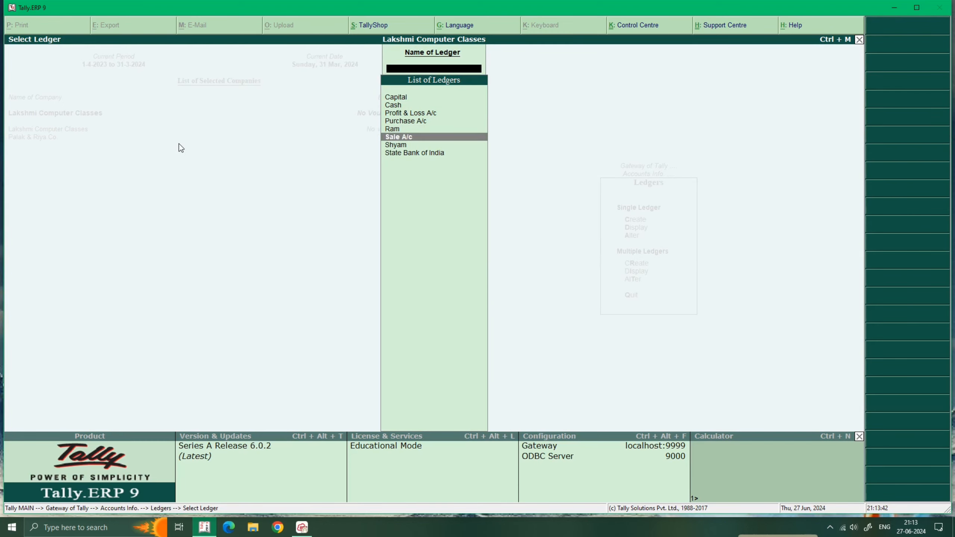
key(Return)
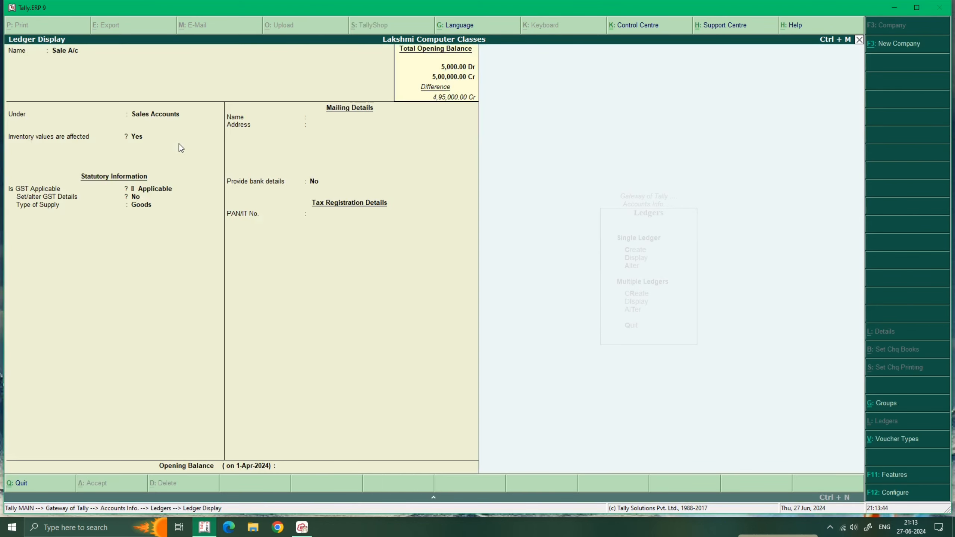
key(Escape)
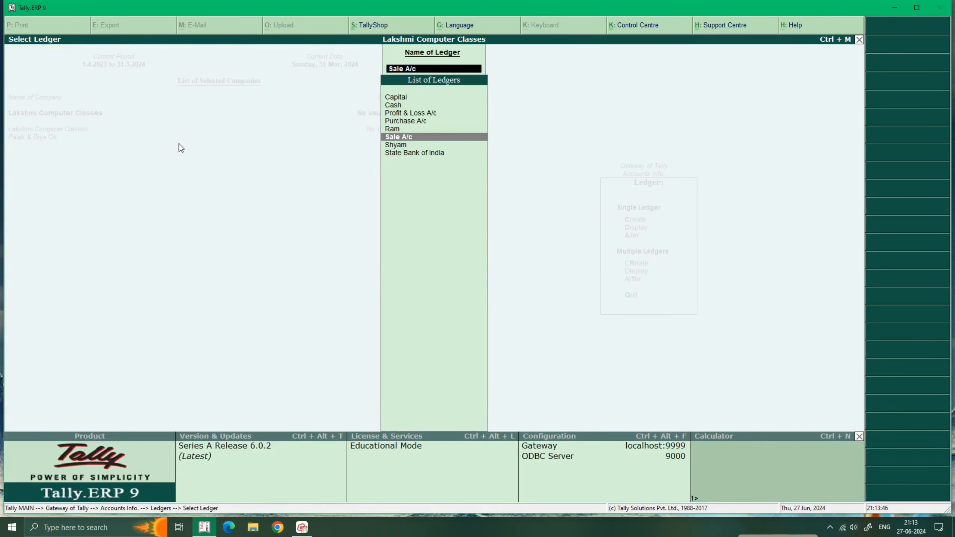
key(Escape)
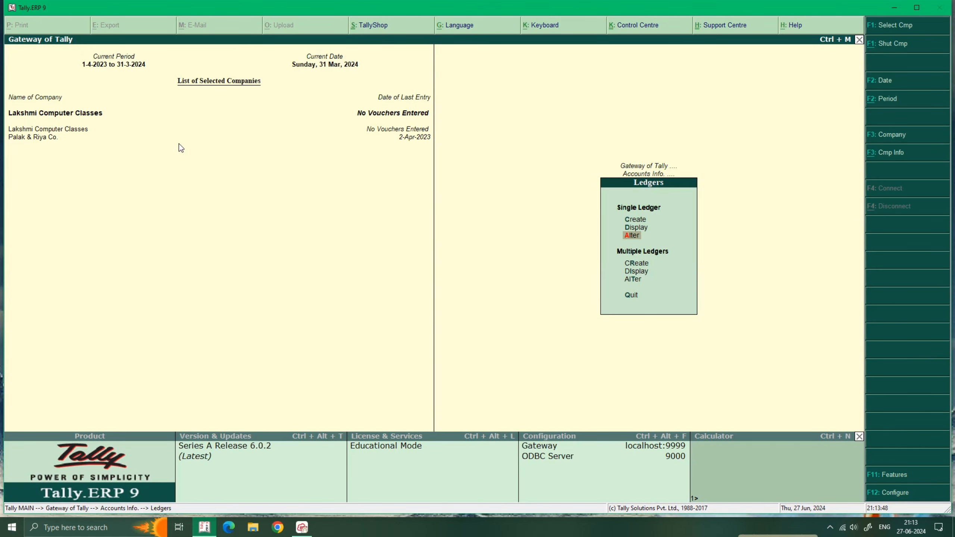
Open the Capital ledger for alteration and leave it unchanged, back at Select Ledger.
key(Return)
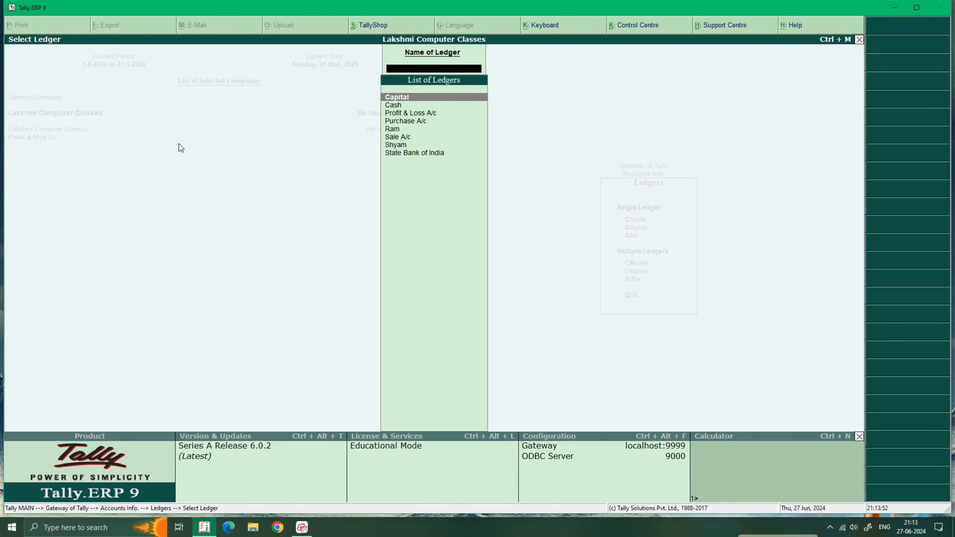
key(Return)
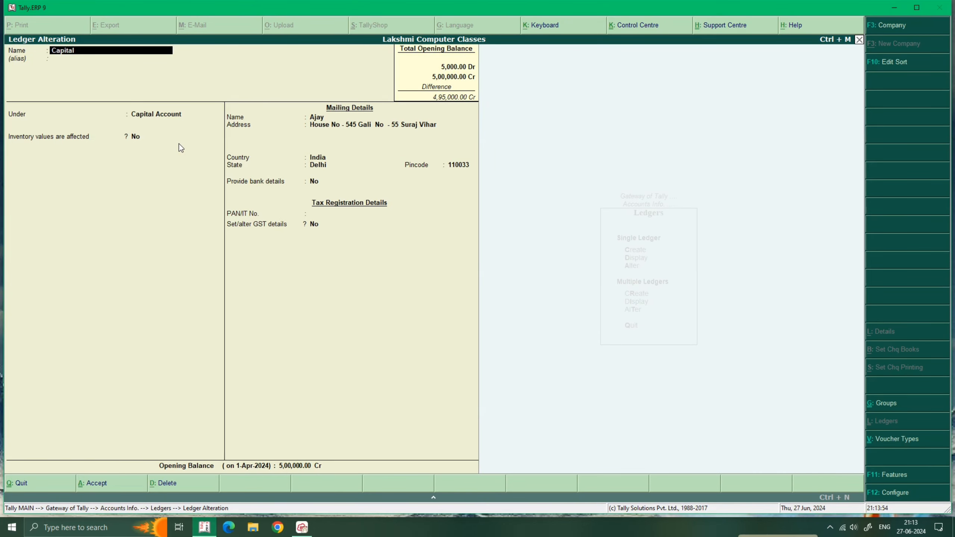
key(Return)
key(Return)
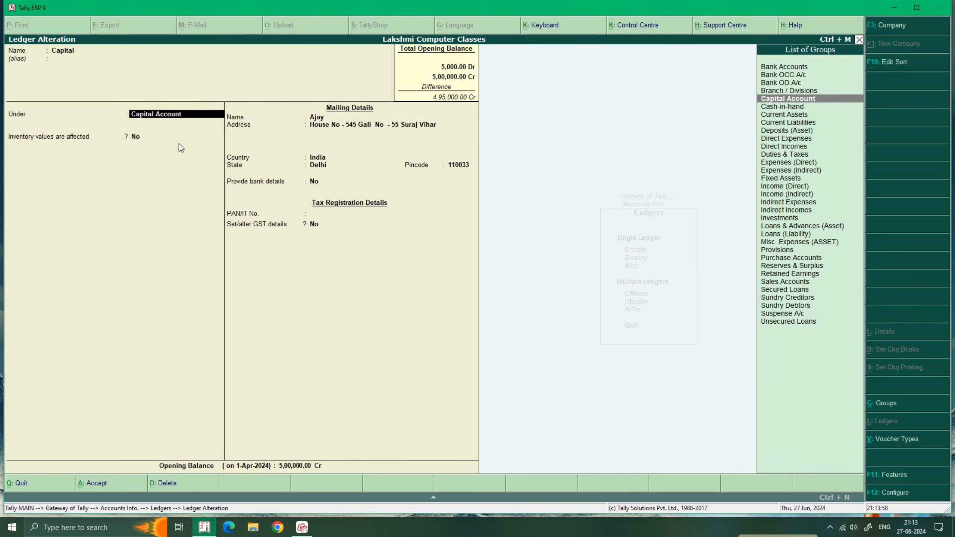
key(alt+d)
key(Escape)
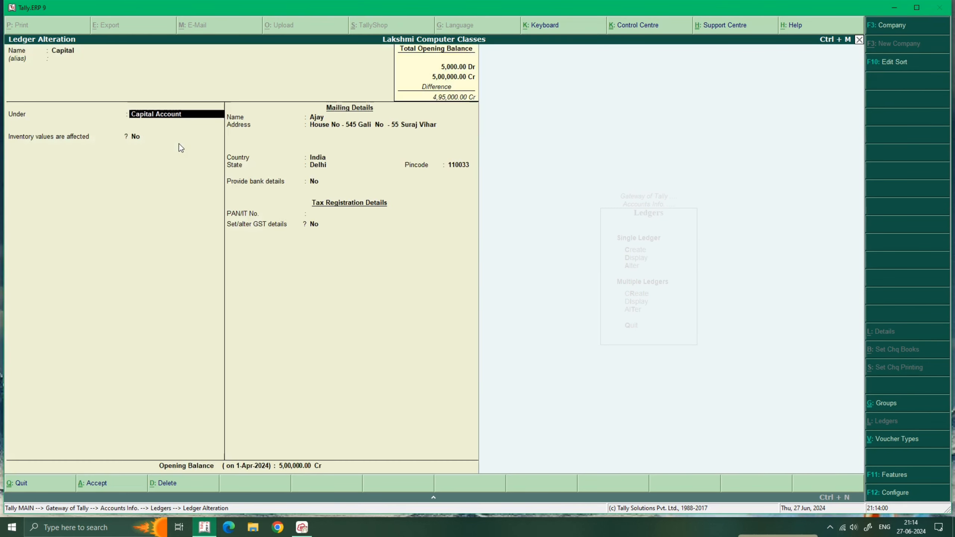
key(Escape)
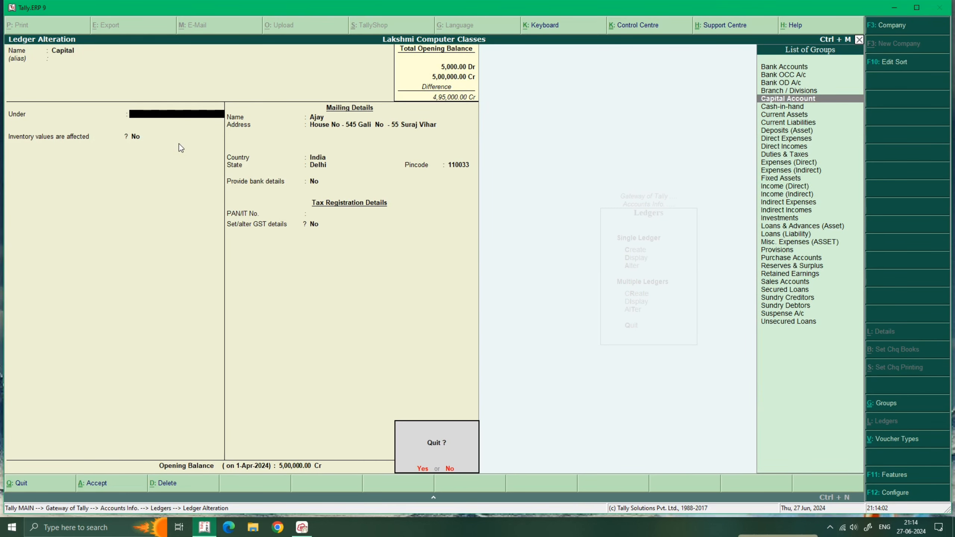
key(y)
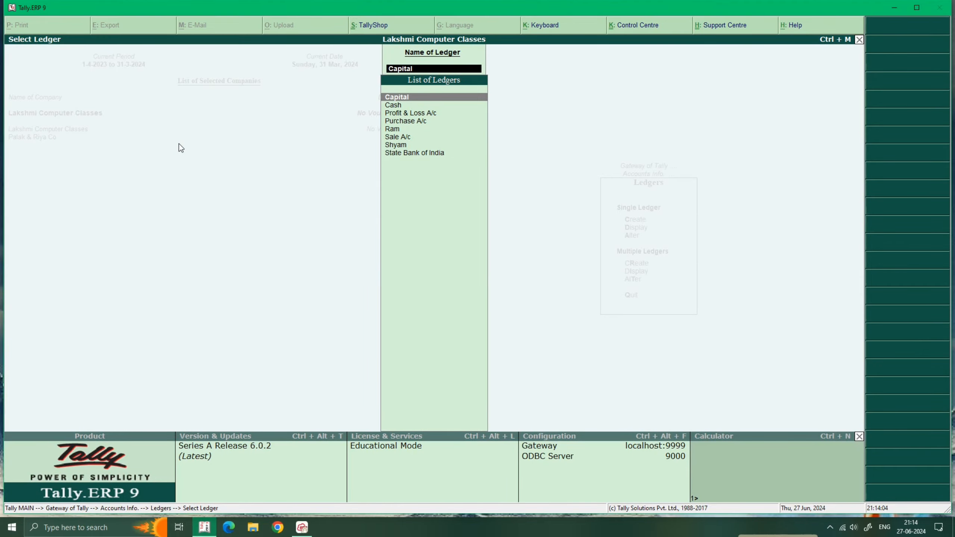